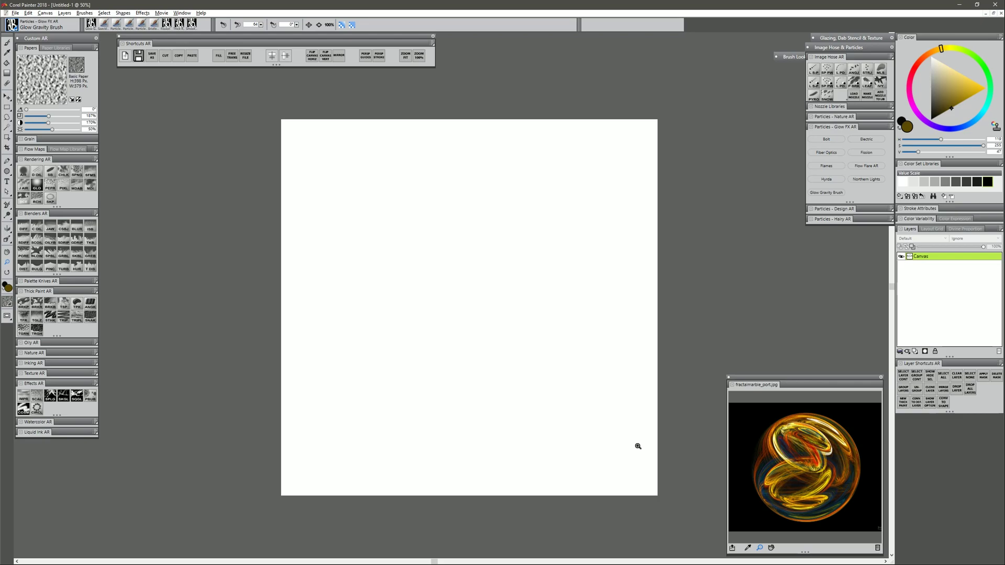
- Fill the canvas with solid black and select the Oval Shape tool
left_click(931, 121)
left_click(377, 223)
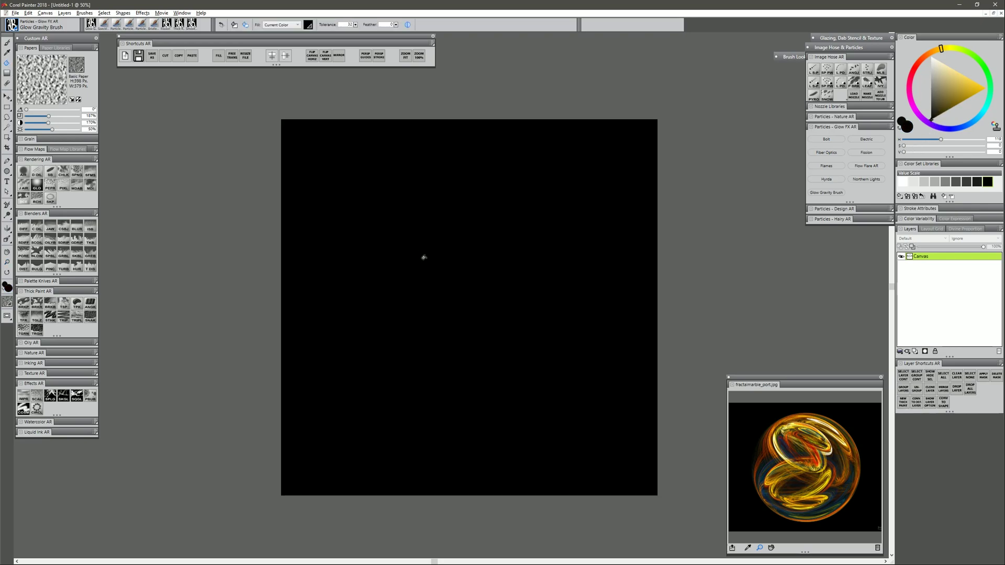
left_click(6, 173)
left_click(29, 173)
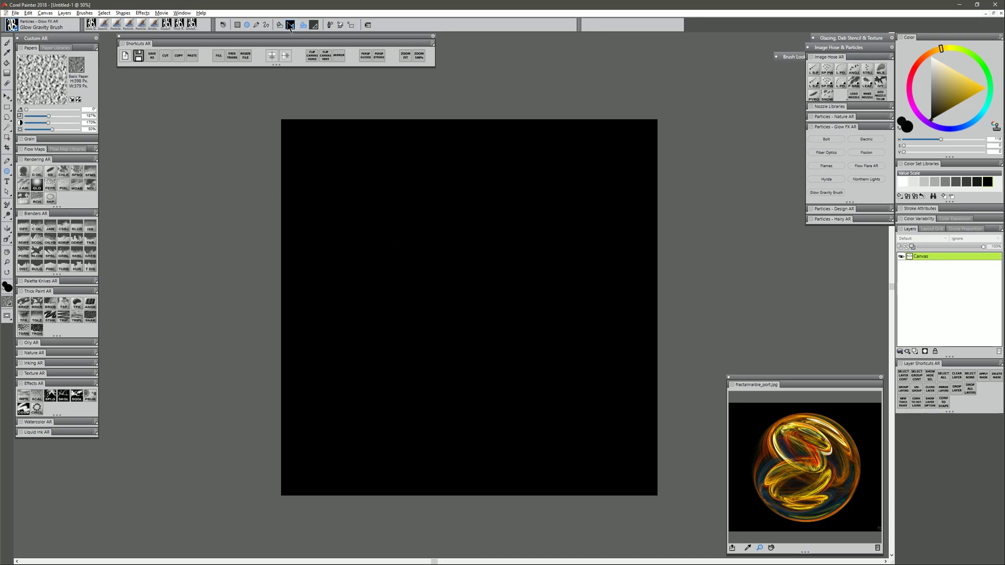
- Draw a large dark grey circle from the Value Scale and centre it with the Layer Adjuster
left_click(314, 25)
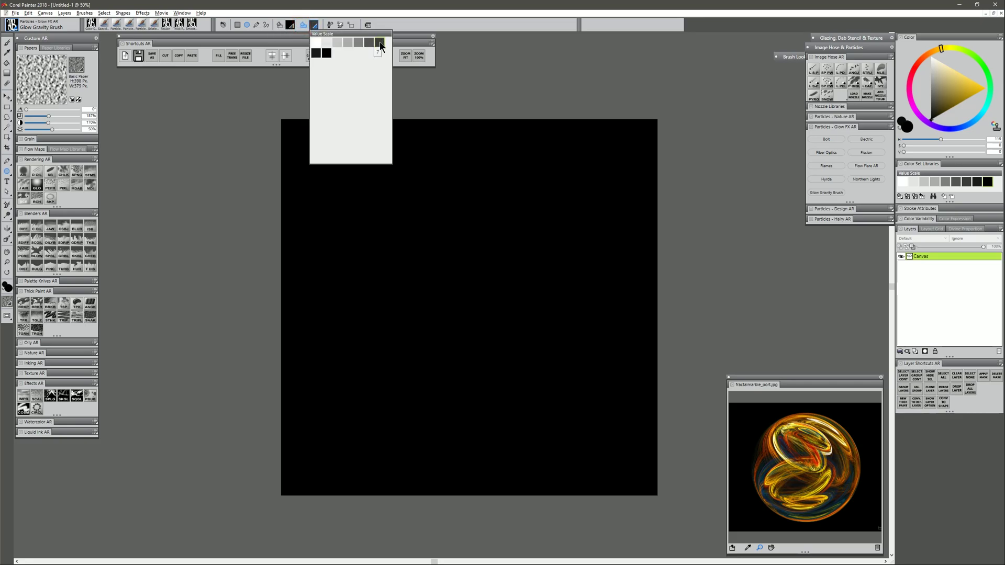
left_click(381, 44)
left_click_drag(314, 176, 683, 478)
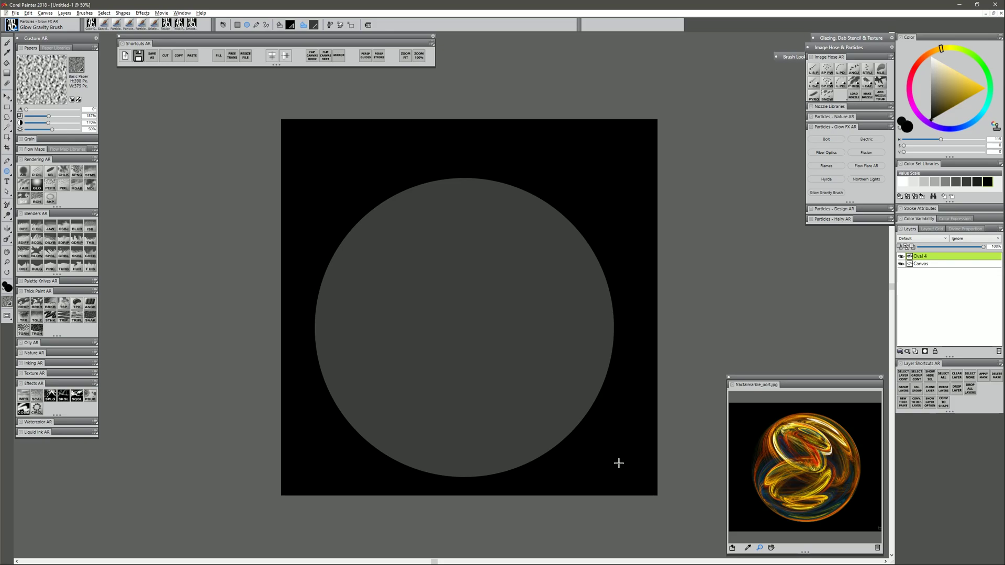
left_click(6, 98)
left_click_drag(476, 328, 483, 306)
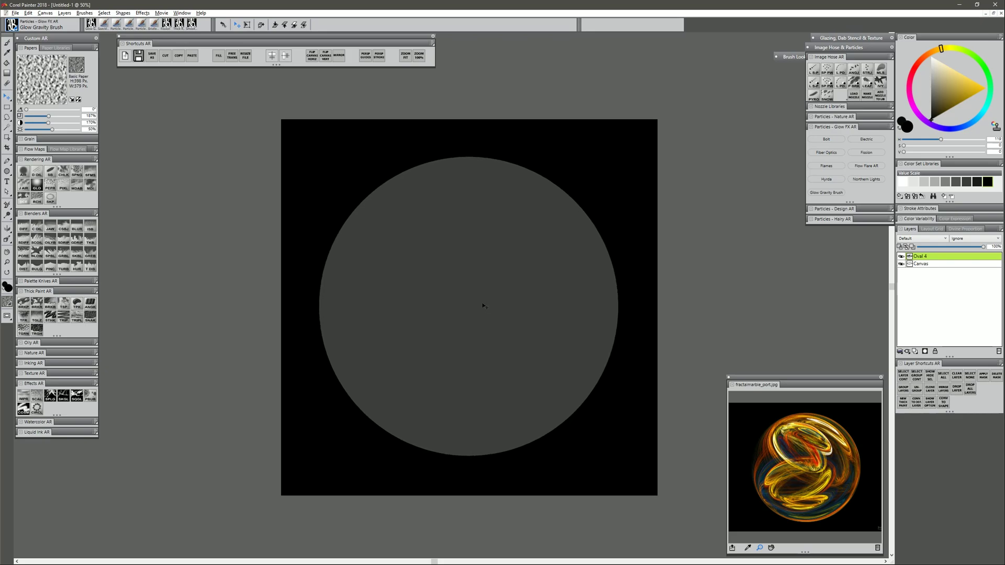
- Rename the Oval 4 layer to 'circle' and lower its opacity to 16%
double_click(926, 258)
type("circle")
key("Return")
left_click(904, 380)
left_click(929, 378)
left_click(928, 246)
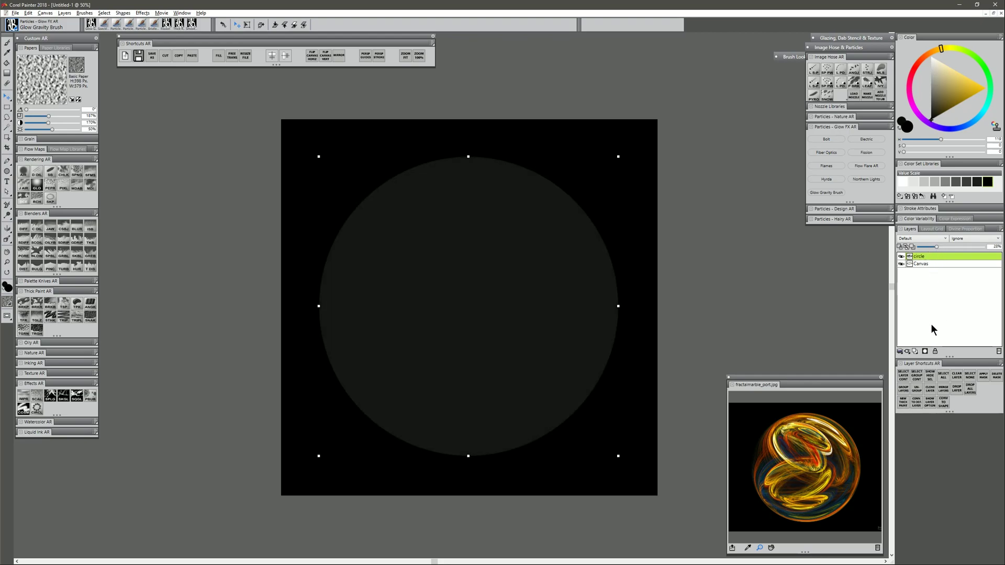
- Add a new layer above it named 'yellow'
left_click(915, 351)
double_click(923, 255)
type("yellow")
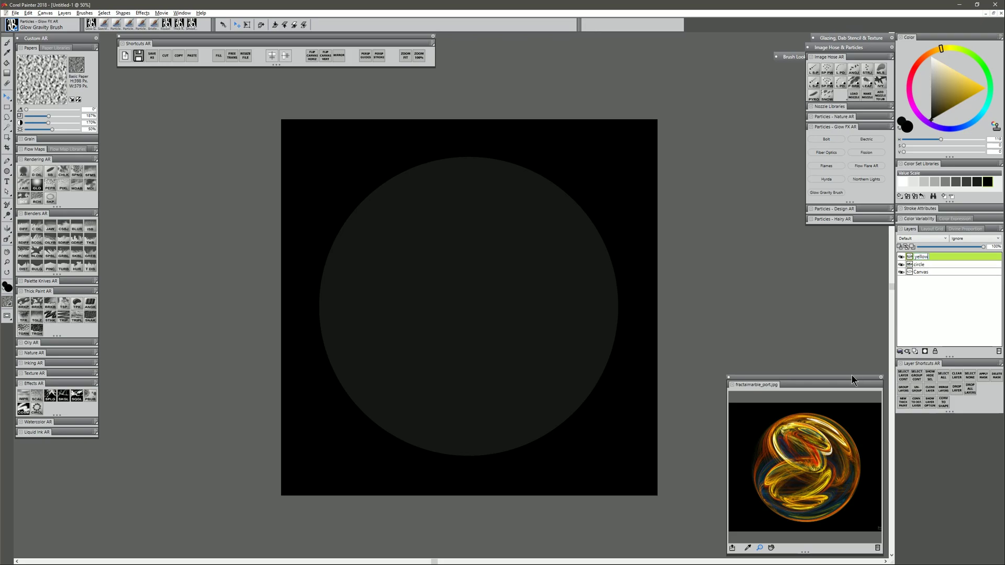
key("Return")
- Choose the Glow Gravity Brush with a golden orange colour
left_click(827, 193)
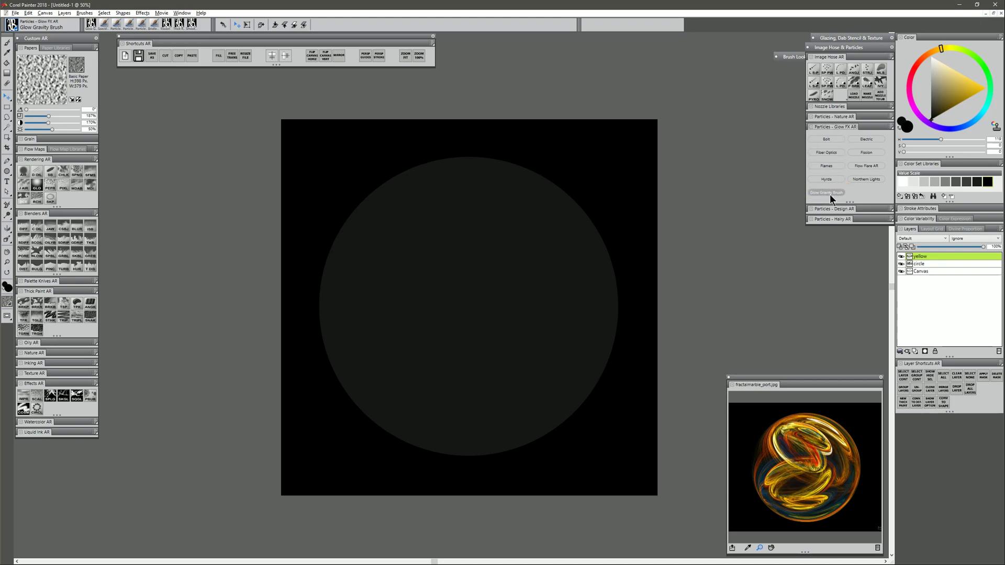
left_click(945, 111)
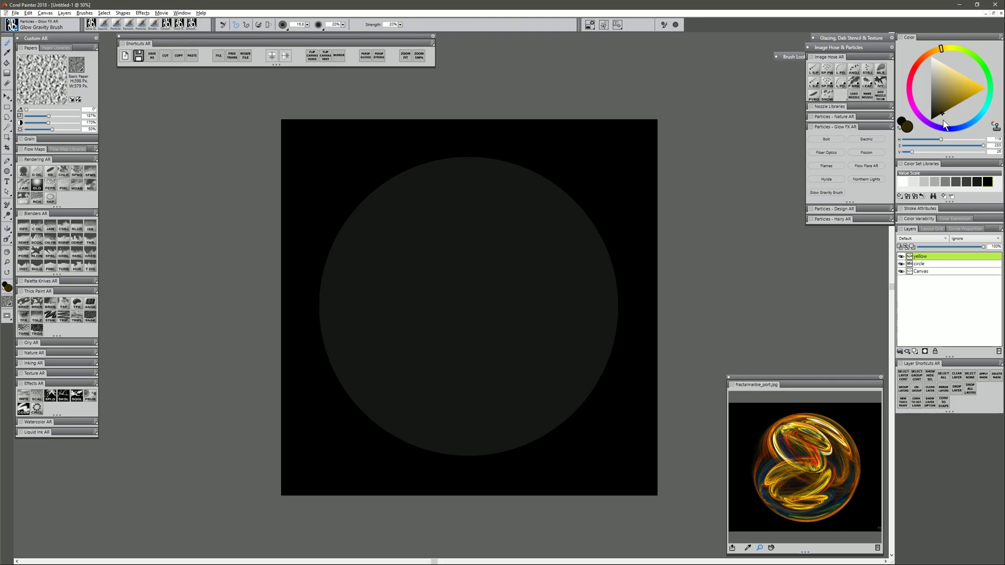
left_click_drag(940, 53, 936, 50)
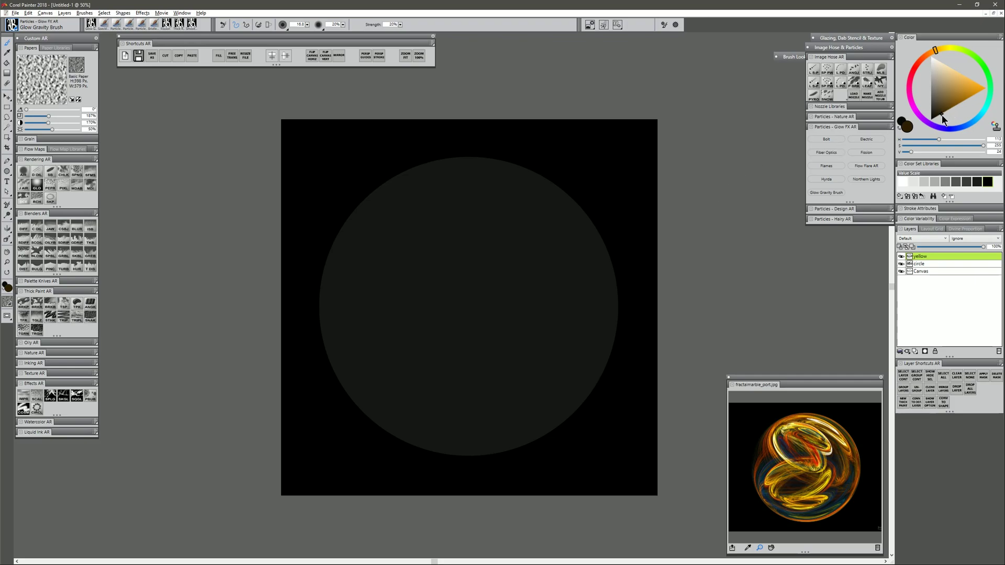
- Paint several test glow strokes in the circle, resize the brush, and undo them all
mouse_move(469, 218)
left_mouse_down()
mouse_move(413, 272)
mouse_move(492, 272)
mouse_move(505, 352)
mouse_move(543, 361)
left_mouse_up()
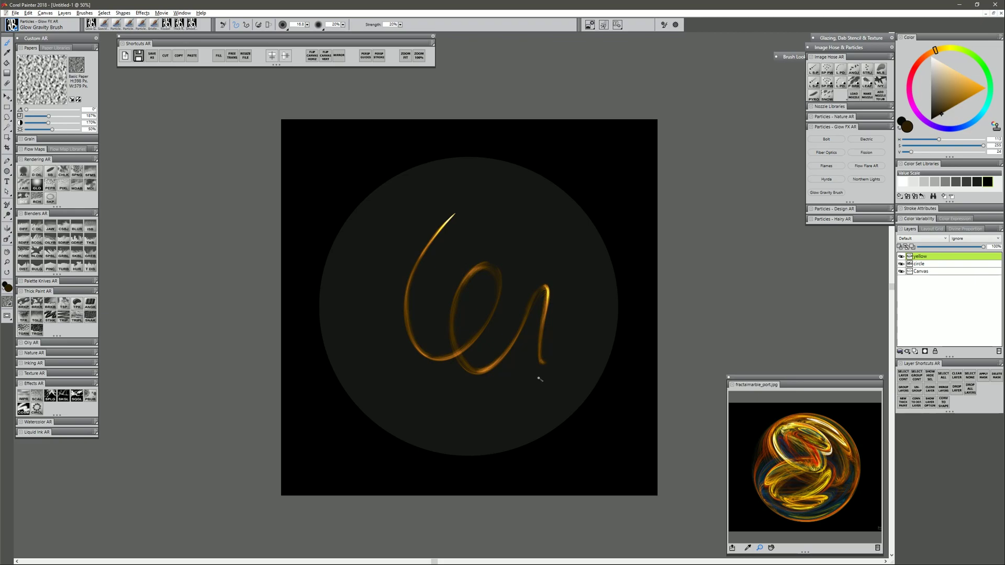
key("ctrl+z")
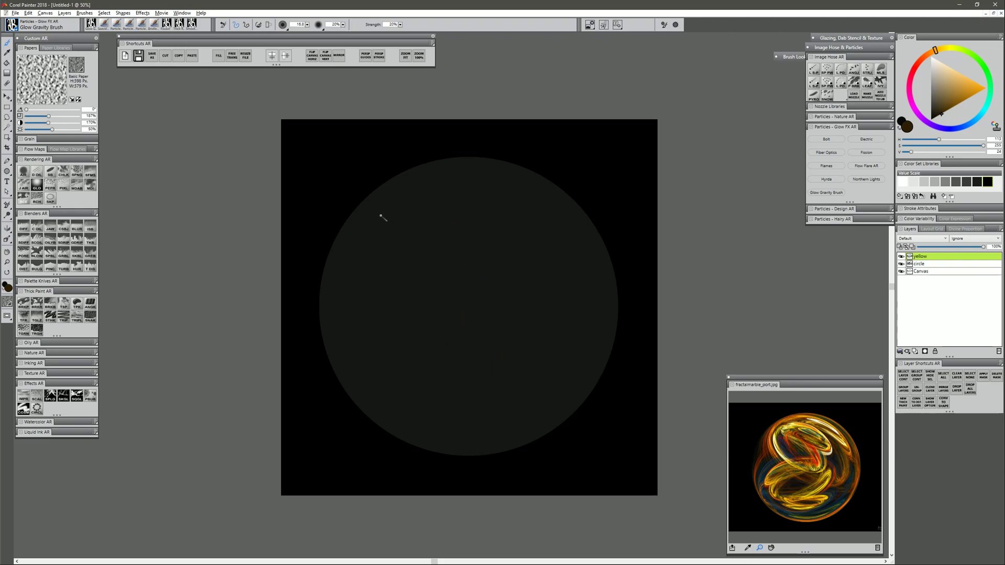
mouse_move(427, 210)
left_mouse_down()
mouse_move(396, 283)
mouse_move(523, 303)
mouse_move(418, 403)
mouse_move(564, 353)
left_mouse_up()
key("ctrl+z")
mouse_move(412, 207)
left_mouse_down()
mouse_move(374, 245)
mouse_move(377, 298)
mouse_move(440, 255)
mouse_move(384, 348)
mouse_move(484, 357)
left_mouse_up()
key("bracketright")
key("bracketright")
key("bracketright")
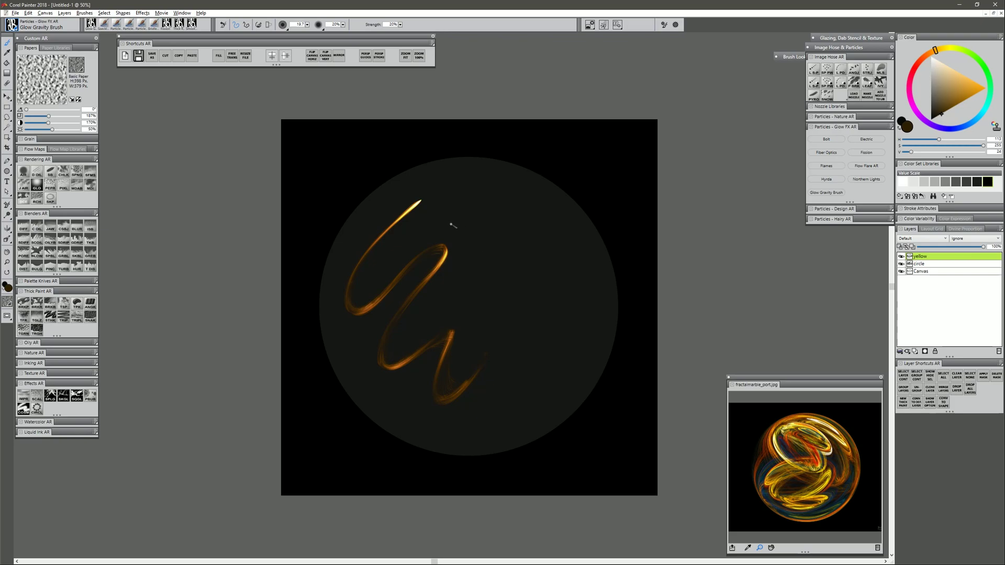
mouse_move(449, 226)
left_mouse_down()
mouse_move(509, 222)
mouse_move(478, 283)
mouse_move(538, 275)
mouse_move(564, 373)
left_mouse_up()
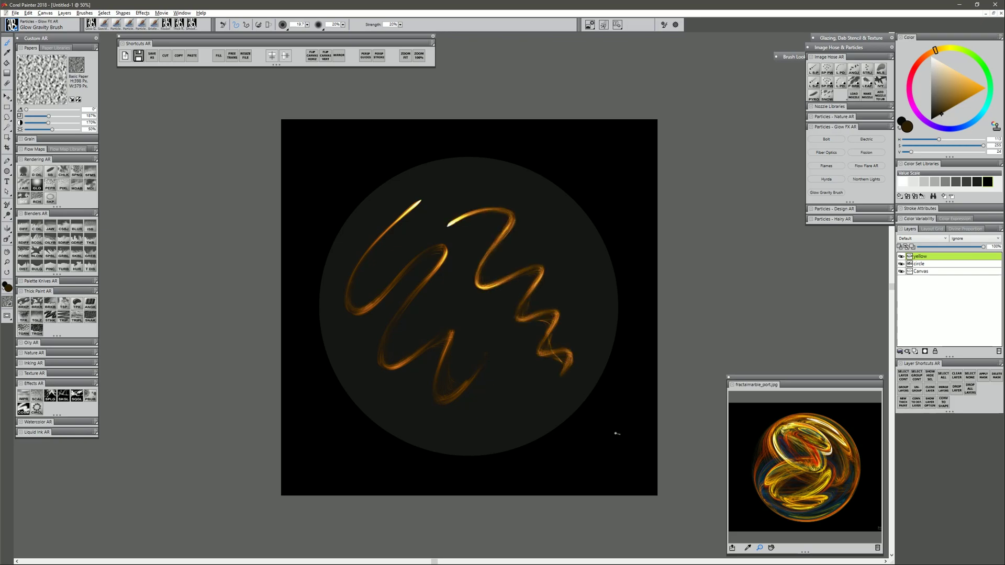
key("ctrl+z")
key("ctrl+z")
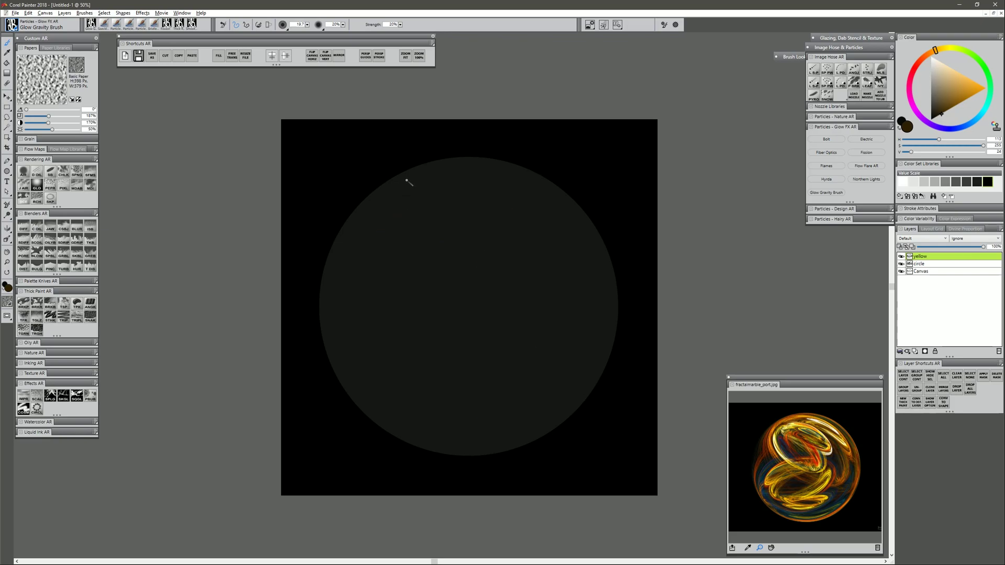
- Paint long looping golden glow swirls through the circle out to its edge
mouse_move(406, 179)
left_mouse_down()
mouse_move(352, 240)
mouse_move(444, 391)
mouse_move(587, 308)
mouse_move(457, 183)
mouse_move(565, 220)
mouse_move(524, 437)
mouse_move(395, 427)
mouse_move(332, 261)
mouse_move(437, 175)
mouse_move(346, 373)
mouse_move(493, 450)
mouse_move(590, 344)
mouse_move(610, 298)
mouse_move(447, 166)
mouse_move(539, 209)
mouse_move(593, 313)
mouse_move(599, 237)
mouse_move(554, 409)
mouse_move(424, 359)
mouse_move(469, 199)
mouse_move(423, 337)
mouse_move(486, 469)
mouse_move(379, 213)
mouse_move(501, 353)
mouse_move(605, 338)
mouse_move(453, 203)
mouse_move(322, 291)
mouse_move(327, 387)
left_mouse_up()
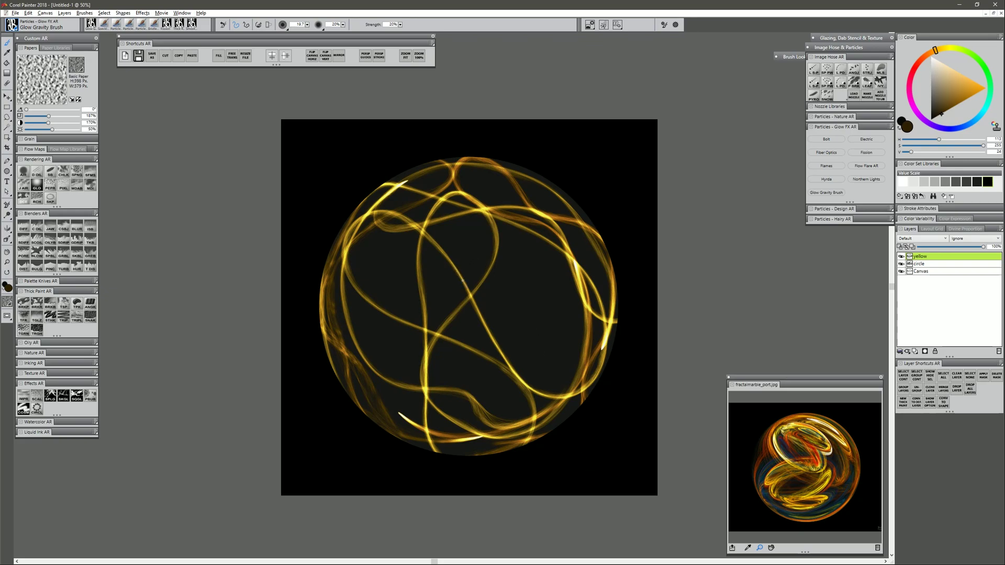
mouse_move(440, 407)
left_mouse_down()
mouse_move(489, 240)
mouse_move(485, 278)
mouse_move(411, 236)
mouse_move(437, 449)
mouse_move(507, 233)
mouse_move(416, 230)
mouse_move(446, 321)
mouse_move(439, 449)
left_mouse_up()
mouse_move(423, 377)
left_mouse_down()
mouse_move(416, 238)
mouse_move(474, 207)
mouse_move(466, 214)
mouse_move(615, 285)
left_mouse_up()
mouse_move(463, 165)
left_mouse_down()
mouse_move(461, 200)
mouse_move(559, 393)
mouse_move(495, 319)
mouse_move(467, 461)
mouse_move(577, 410)
left_mouse_up()
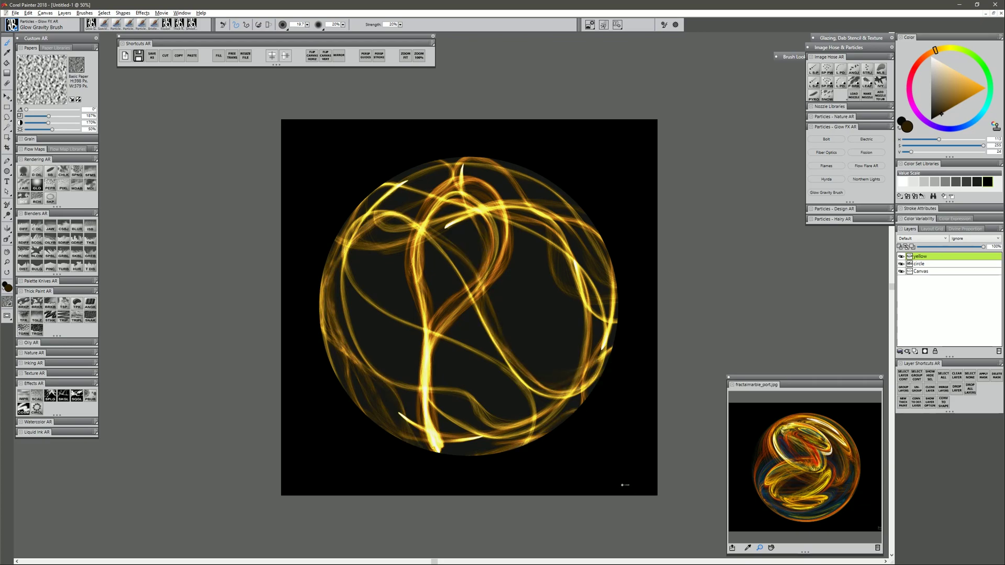
- On a new layer, pick a darker blue and paint blue glow swirls across the sphere
left_click(916, 349)
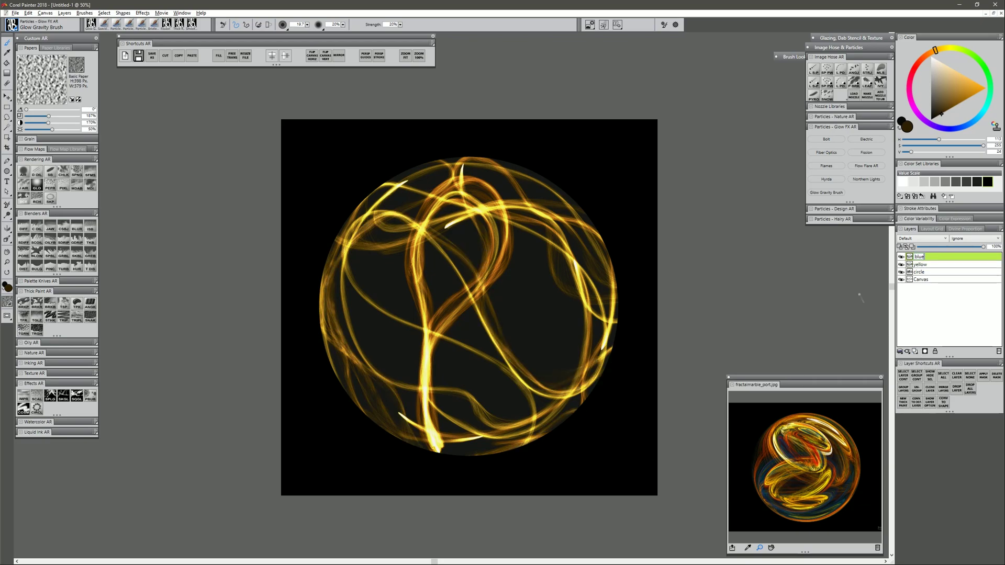
left_click(958, 127)
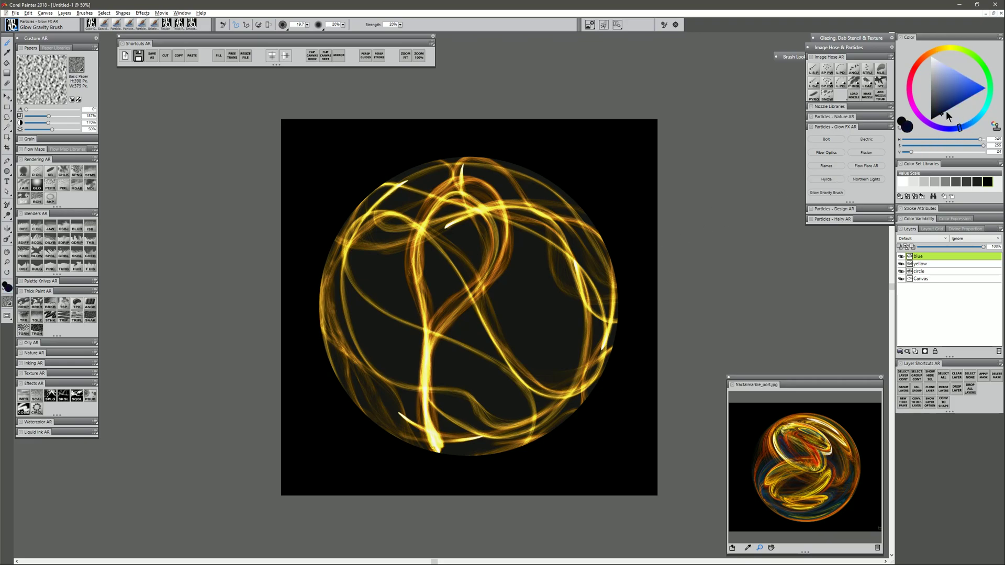
left_click(978, 117)
left_click(938, 116)
left_click_drag(374, 299, 612, 348)
left_click_drag(547, 362, 374, 309)
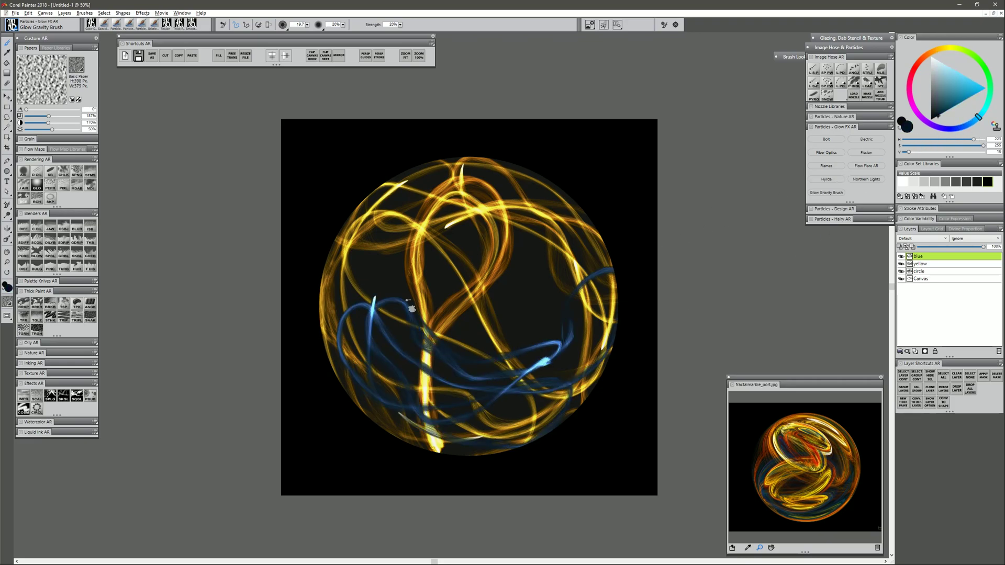
left_click_drag(395, 243, 547, 385)
left_click_drag(394, 178, 613, 270)
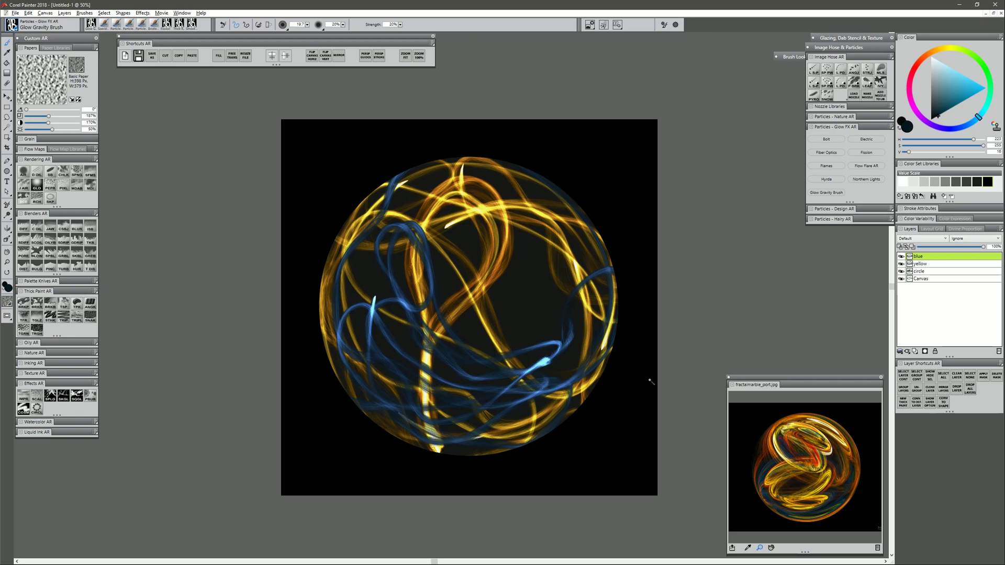
- Try Screen blending, then return the blue layer to Default and place it beneath yellow
left_click_drag(928, 256, 927, 267)
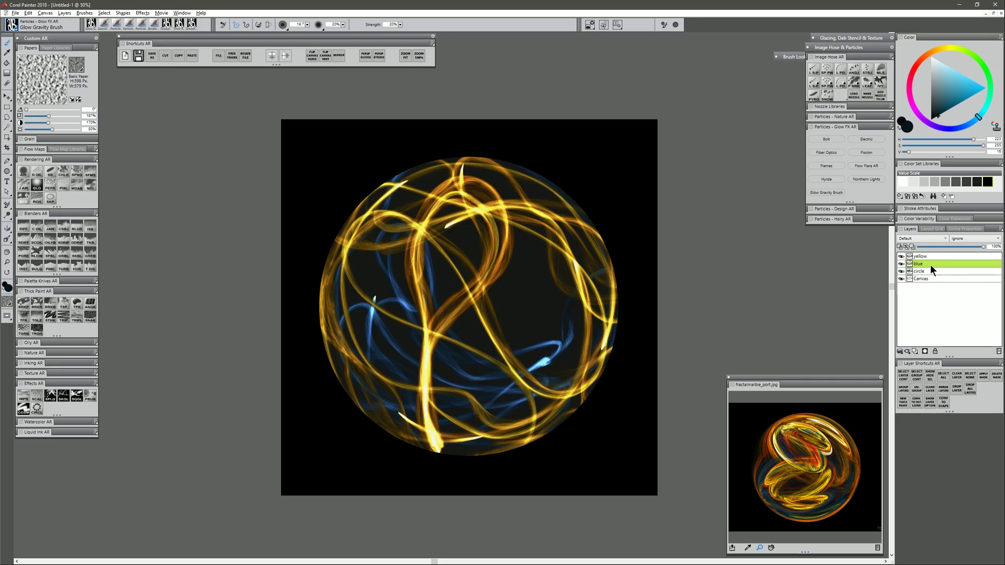
left_click_drag(930, 265, 930, 255)
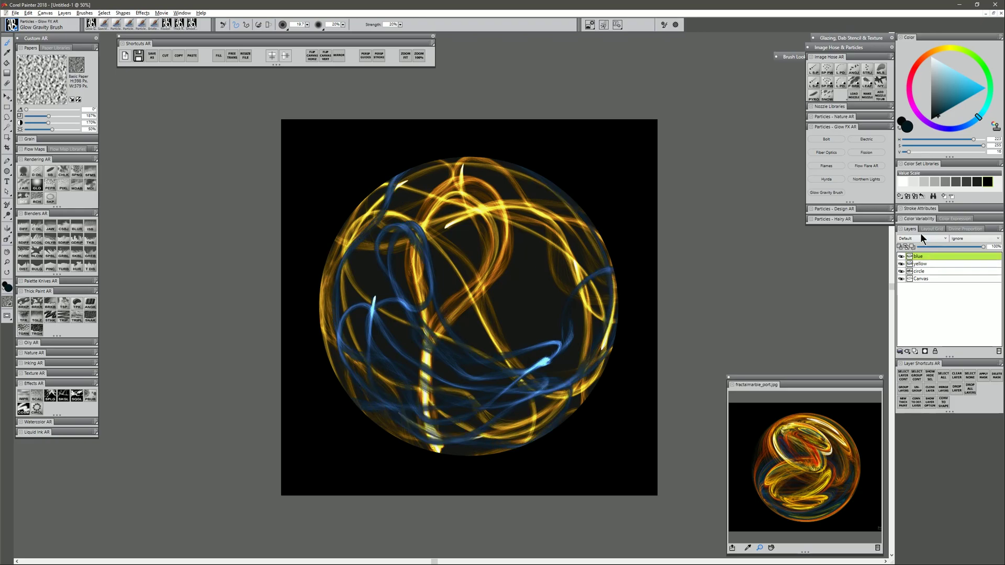
left_click(919, 237)
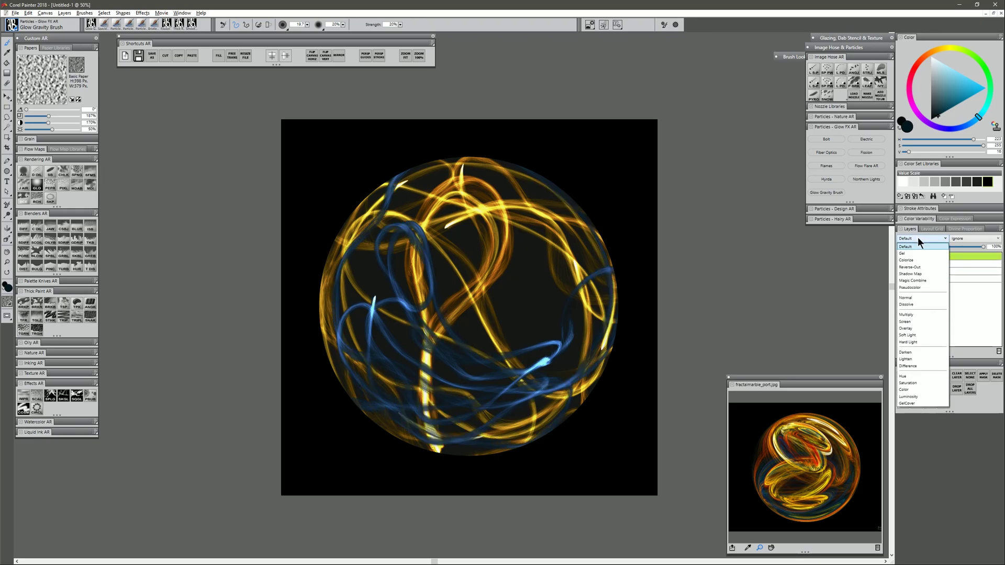
left_click(911, 322)
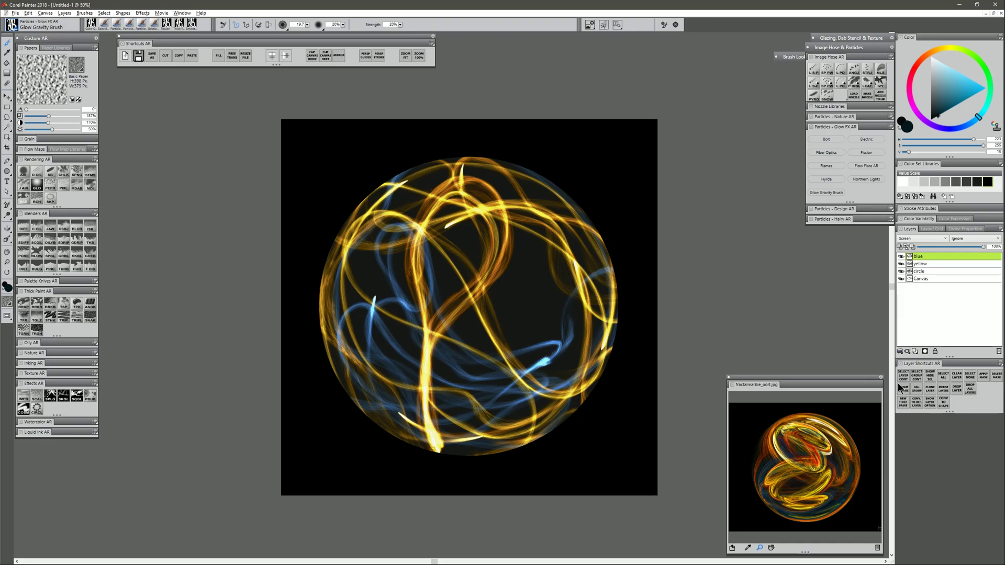
left_click(924, 238)
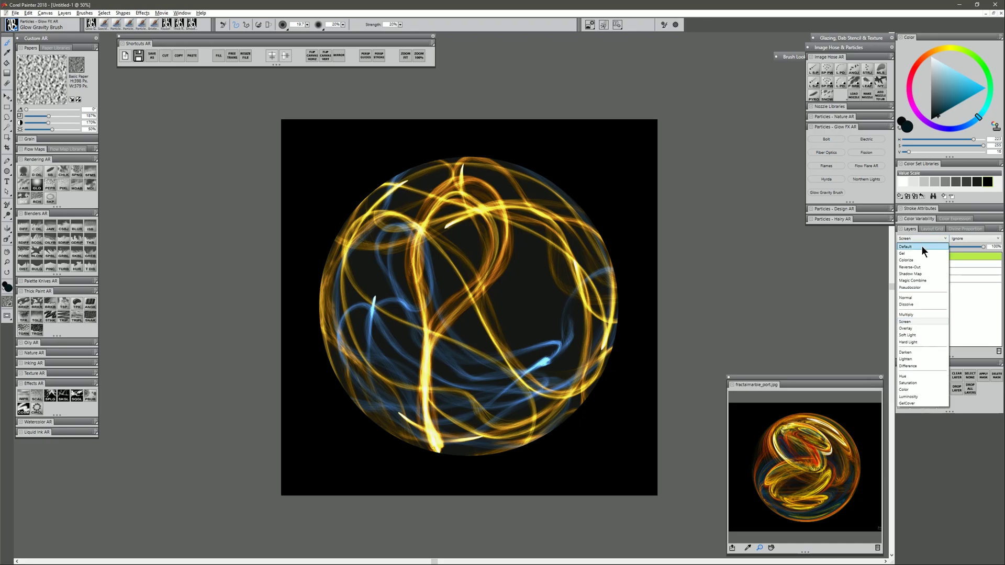
left_click(921, 246)
left_click_drag(926, 257, 925, 268)
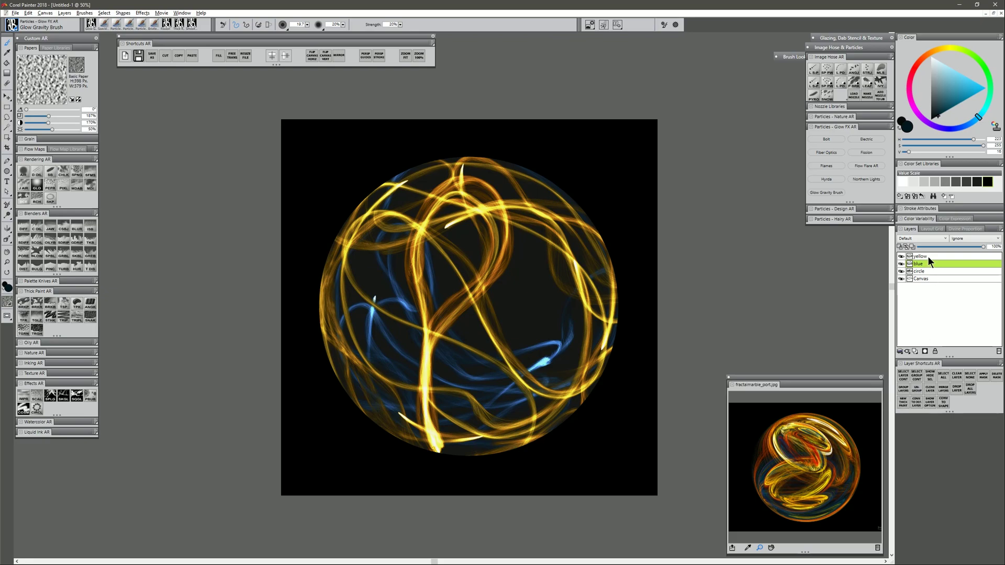
- Add a new layer named 'orange' and pick an orange painting colour
left_click(915, 351)
double_click(921, 256)
type("orange")
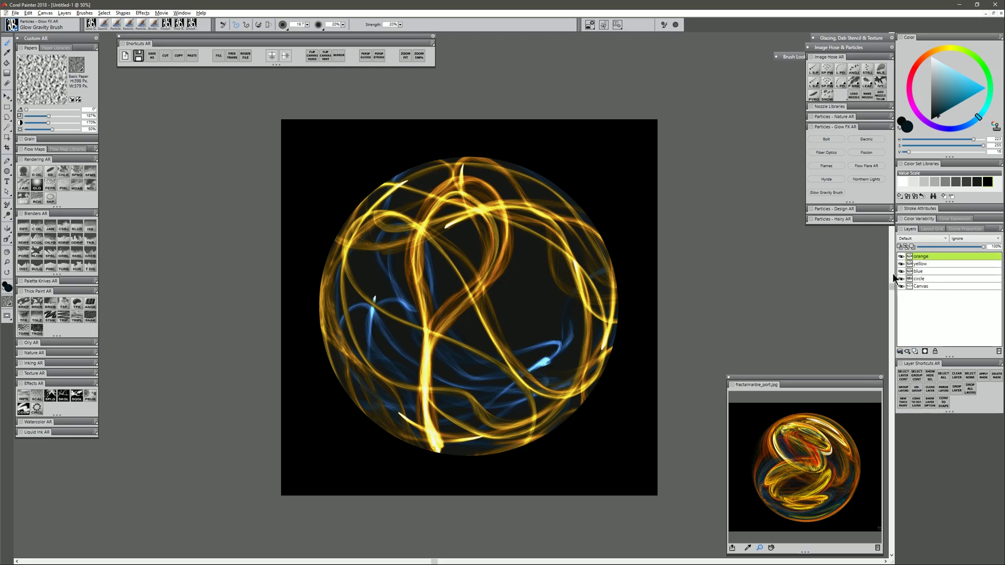
key("Return")
left_click(927, 53)
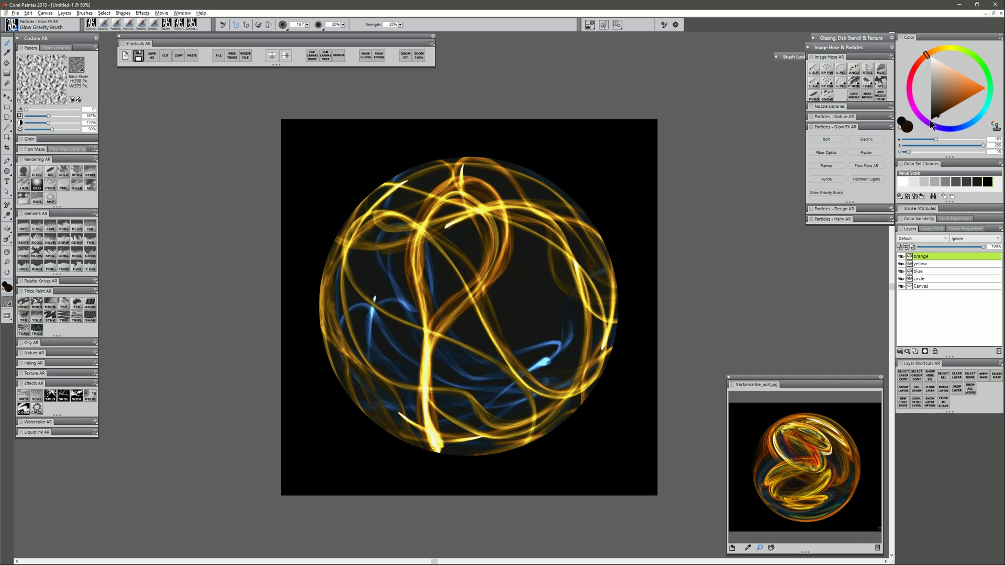
- Paint orange-red glow loops along the rim, the upper centre, and the bottom
mouse_move(556, 190)
left_mouse_down()
mouse_move(466, 164)
mouse_move(361, 204)
left_mouse_up()
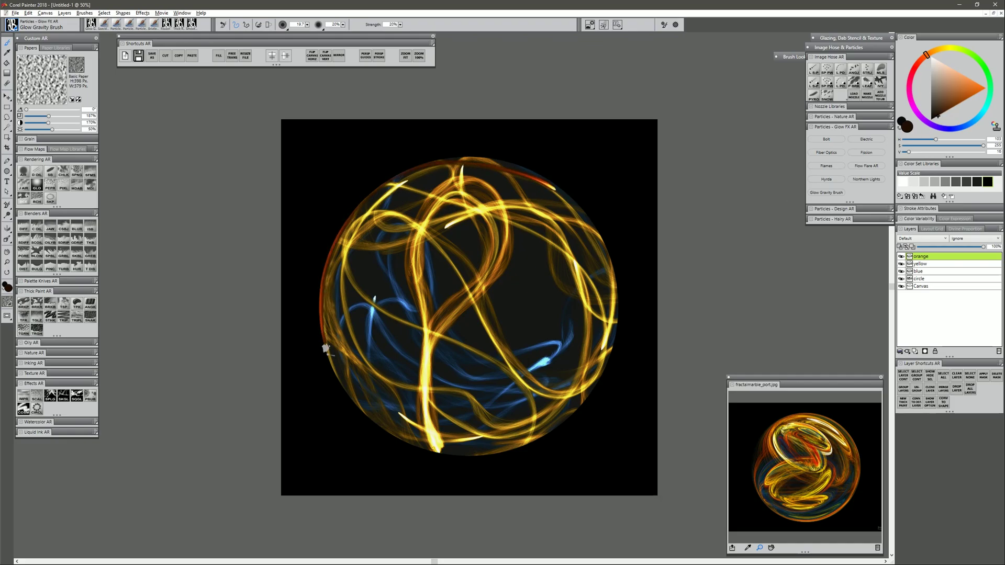
mouse_move(326, 349)
left_mouse_down()
mouse_move(468, 471)
mouse_move(614, 287)
mouse_move(399, 184)
mouse_move(336, 234)
mouse_move(518, 172)
mouse_move(495, 434)
mouse_move(346, 361)
left_mouse_up()
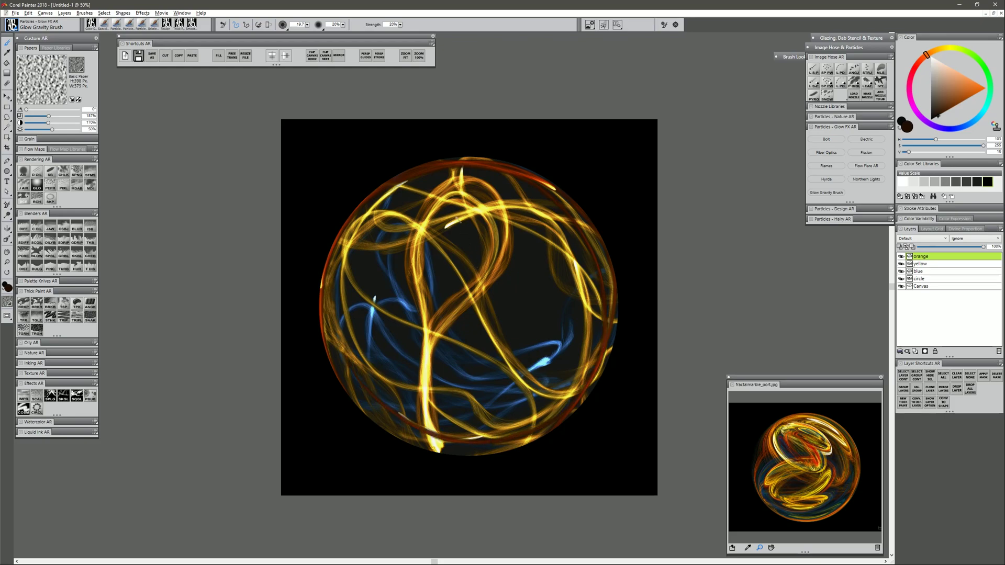
mouse_move(430, 207)
left_mouse_down()
mouse_move(459, 357)
mouse_move(538, 283)
mouse_move(430, 261)
mouse_move(435, 183)
mouse_move(496, 230)
mouse_move(488, 268)
mouse_move(426, 205)
mouse_move(478, 189)
mouse_move(499, 268)
mouse_move(436, 229)
mouse_move(460, 180)
mouse_move(502, 265)
mouse_move(438, 226)
mouse_move(442, 169)
mouse_move(506, 234)
mouse_move(465, 262)
mouse_move(424, 198)
mouse_move(479, 182)
mouse_move(507, 264)
mouse_move(435, 240)
mouse_move(430, 165)
mouse_move(378, 195)
mouse_move(340, 241)
mouse_move(328, 353)
mouse_move(369, 423)
mouse_move(443, 463)
mouse_move(518, 459)
mouse_move(593, 402)
mouse_move(612, 307)
mouse_move(574, 214)
mouse_move(463, 160)
mouse_move(371, 204)
mouse_move(464, 166)
mouse_move(577, 214)
mouse_move(615, 309)
mouse_move(583, 410)
mouse_move(482, 446)
mouse_move(354, 398)
mouse_move(313, 268)
mouse_move(416, 168)
mouse_move(439, 343)
left_mouse_up()
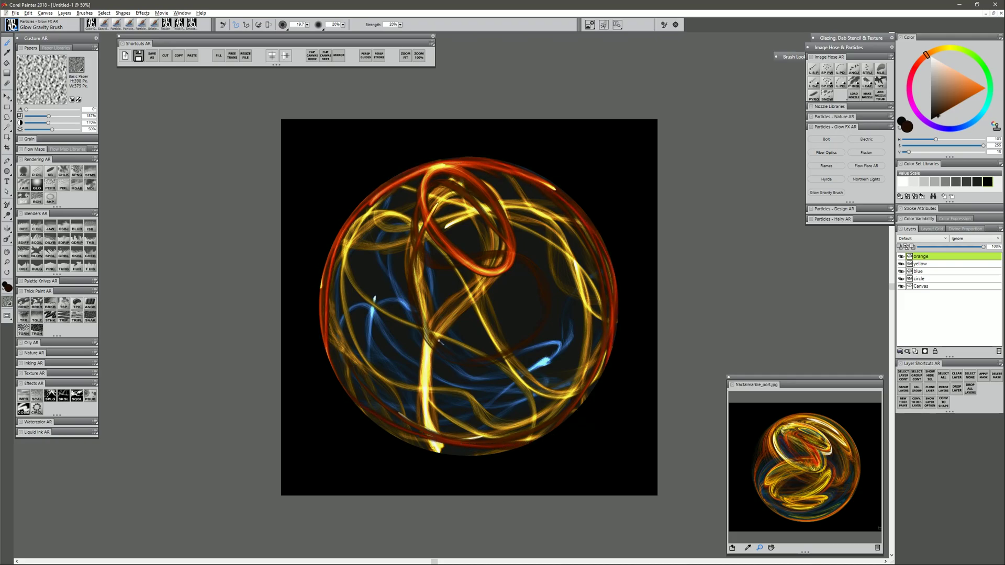
mouse_move(364, 261)
left_mouse_down()
mouse_move(342, 388)
mouse_move(471, 434)
mouse_move(583, 499)
left_mouse_up()
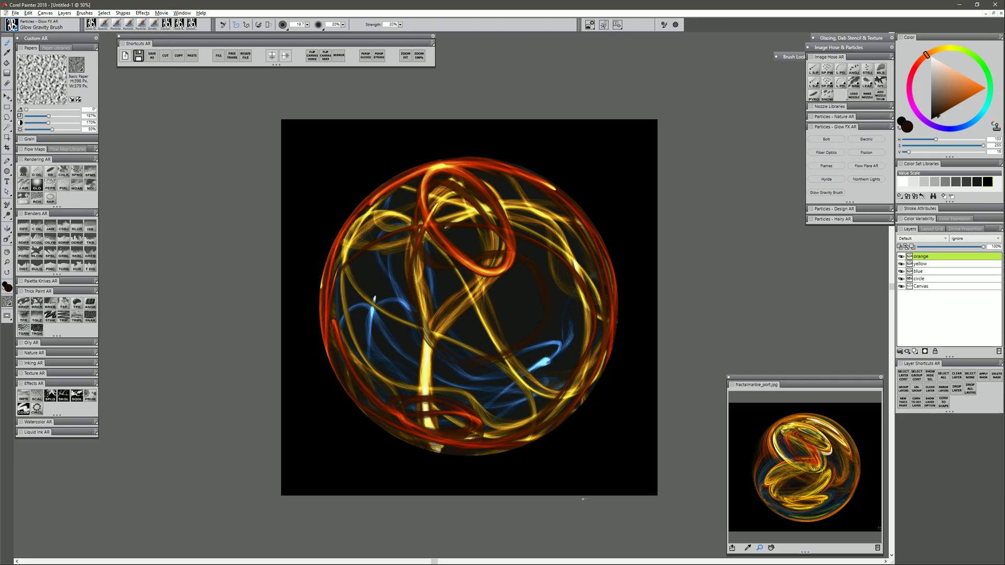
- Pick red, add a layer named 'red', and paint a red glowing ring in the upper centre
left_click(913, 69)
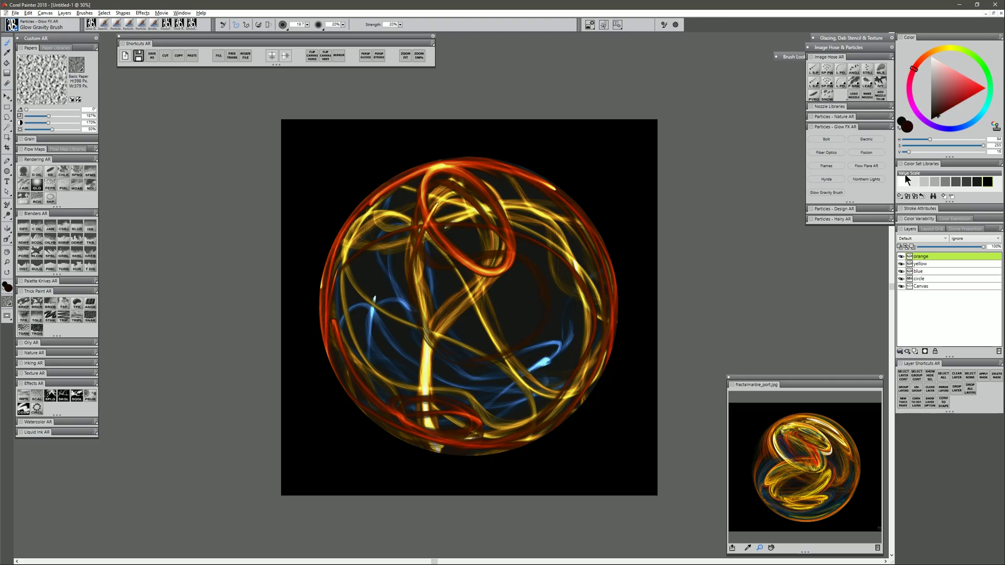
left_click(914, 352)
double_click(923, 257)
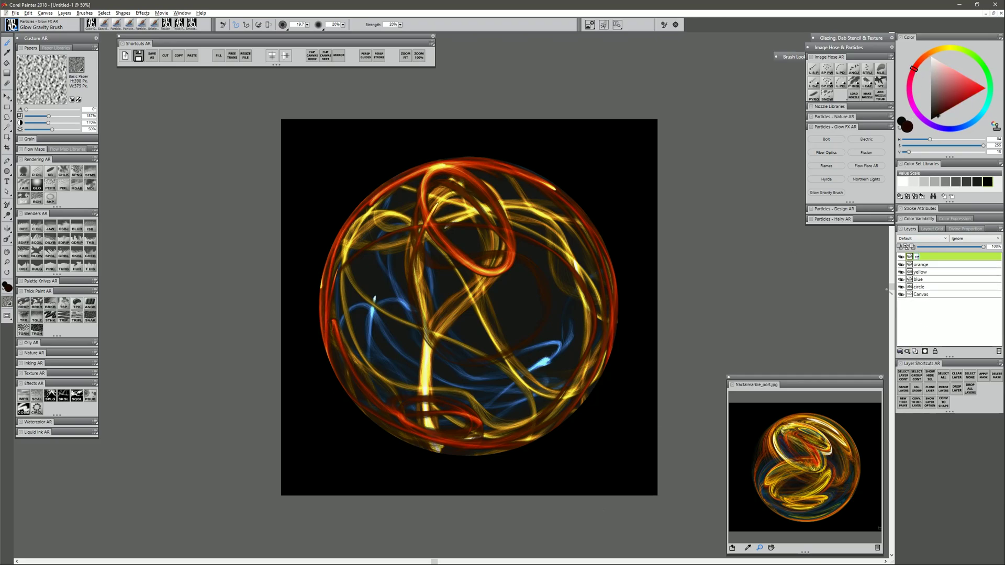
type("red")
key("Return")
mouse_move(447, 227)
left_mouse_down()
mouse_move(435, 256)
mouse_move(478, 207)
mouse_move(534, 249)
mouse_move(525, 258)
mouse_move(471, 215)
mouse_move(456, 215)
left_mouse_up()
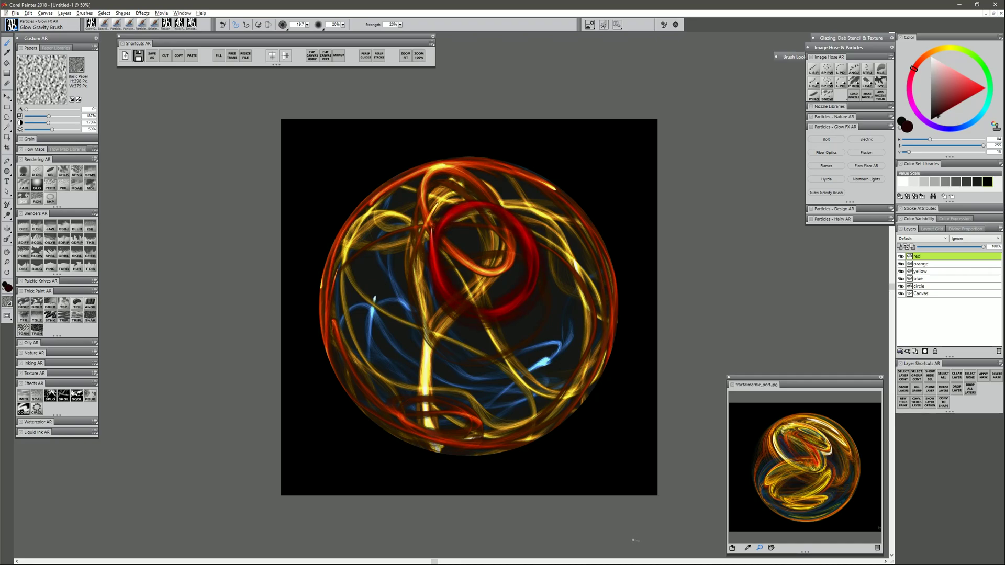
- Add a layer named 'green', paint green glowing loops, and add another empty layer
left_click(915, 351)
type("green")
key("Return")
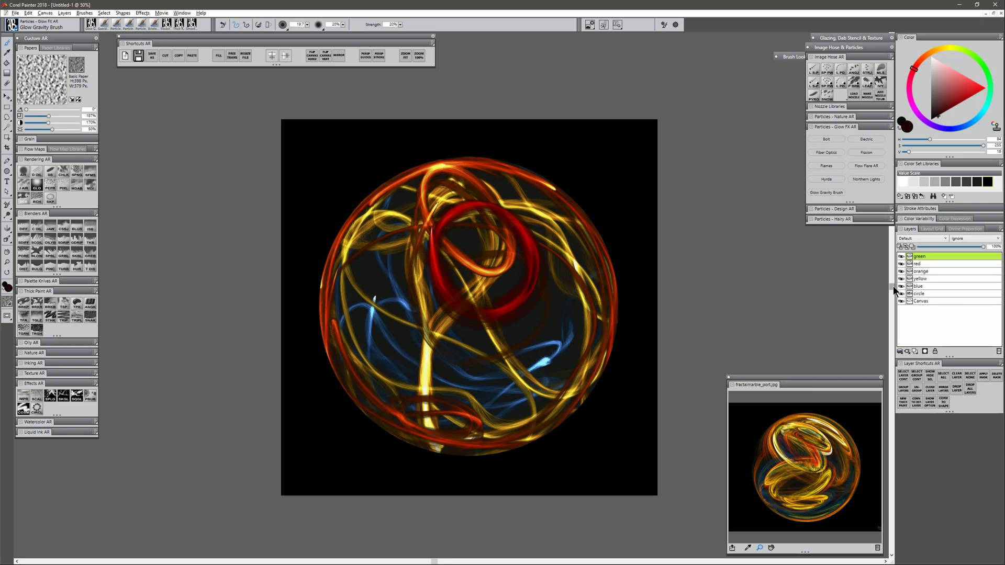
left_click(989, 95)
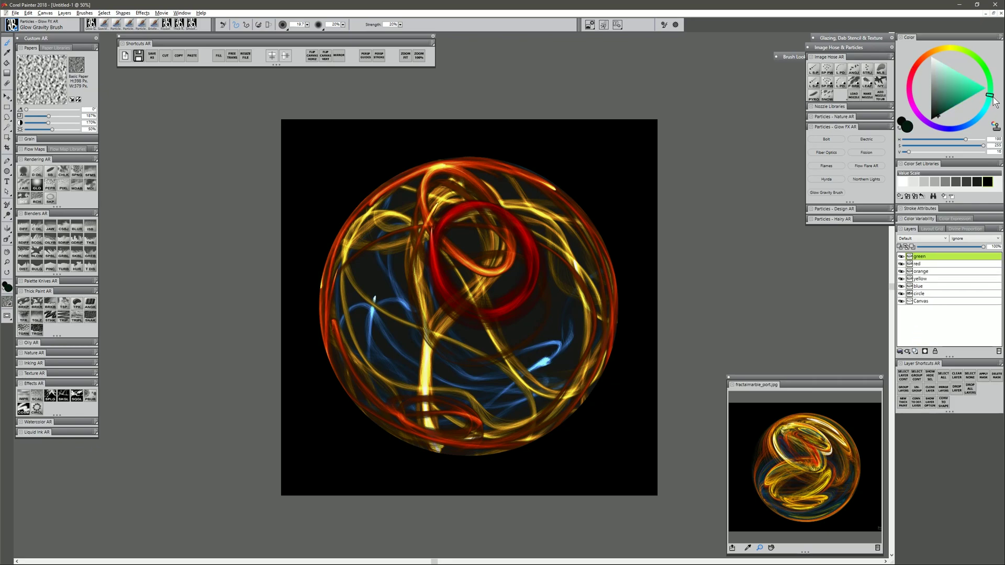
mouse_move(484, 207)
left_mouse_down()
mouse_move(430, 195)
mouse_move(439, 211)
mouse_move(455, 182)
mouse_move(475, 196)
mouse_move(440, 174)
mouse_move(432, 216)
mouse_move(445, 167)
mouse_move(475, 202)
mouse_move(414, 206)
mouse_move(466, 196)
mouse_move(513, 263)
mouse_move(428, 282)
mouse_move(501, 232)
mouse_move(492, 301)
mouse_move(382, 304)
mouse_move(555, 398)
mouse_move(548, 410)
mouse_move(459, 419)
mouse_move(569, 381)
mouse_move(539, 378)
left_mouse_up()
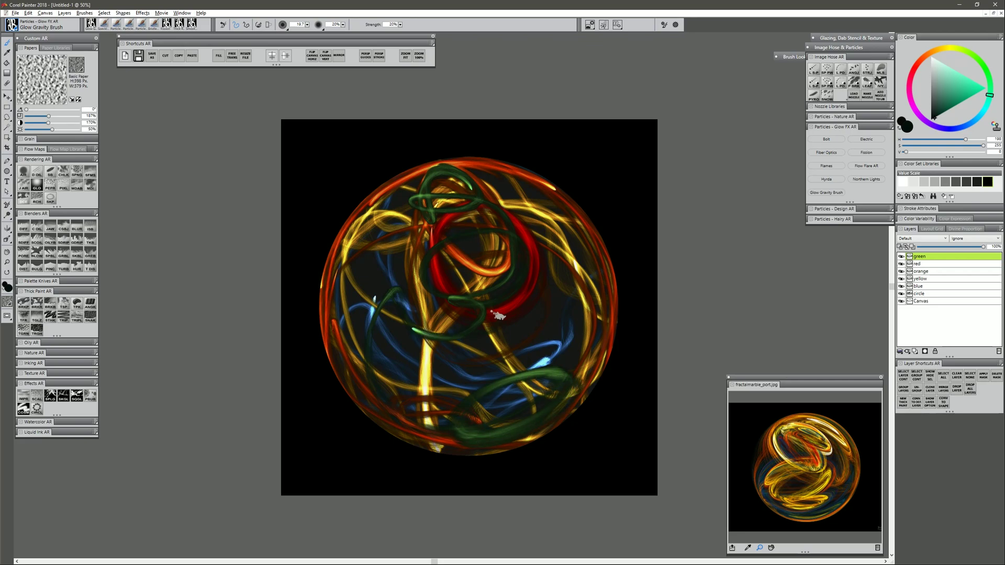
left_click(916, 350)
- Rename the new layer 'white' and pick a fully bright colour
double_click(924, 255)
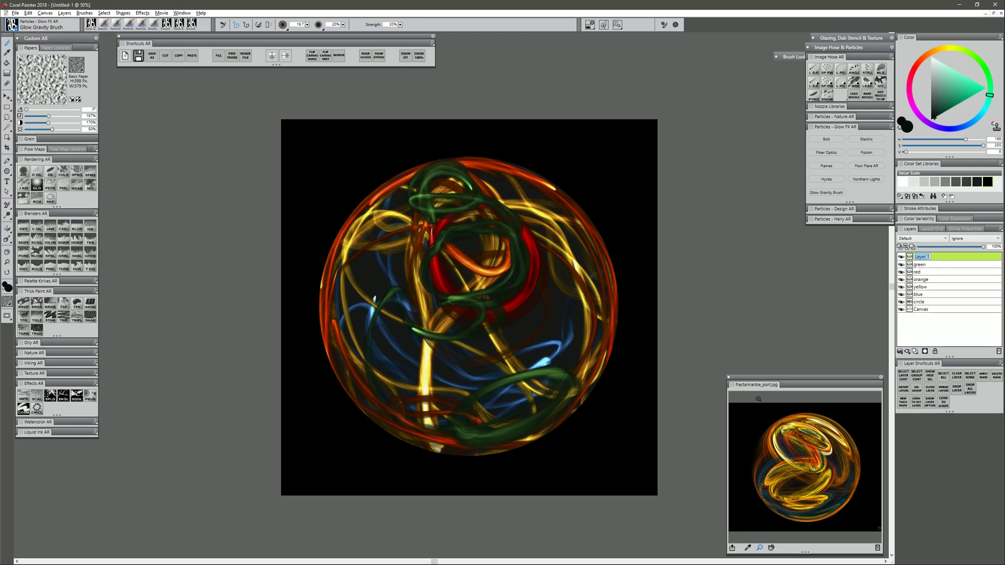
type("white")
key("Return")
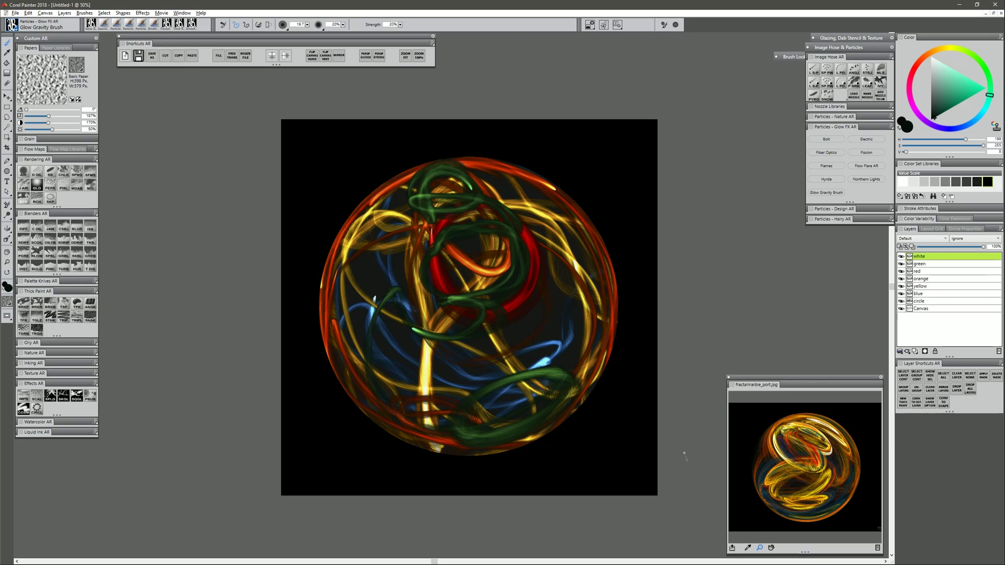
left_click(941, 48)
left_click(976, 81)
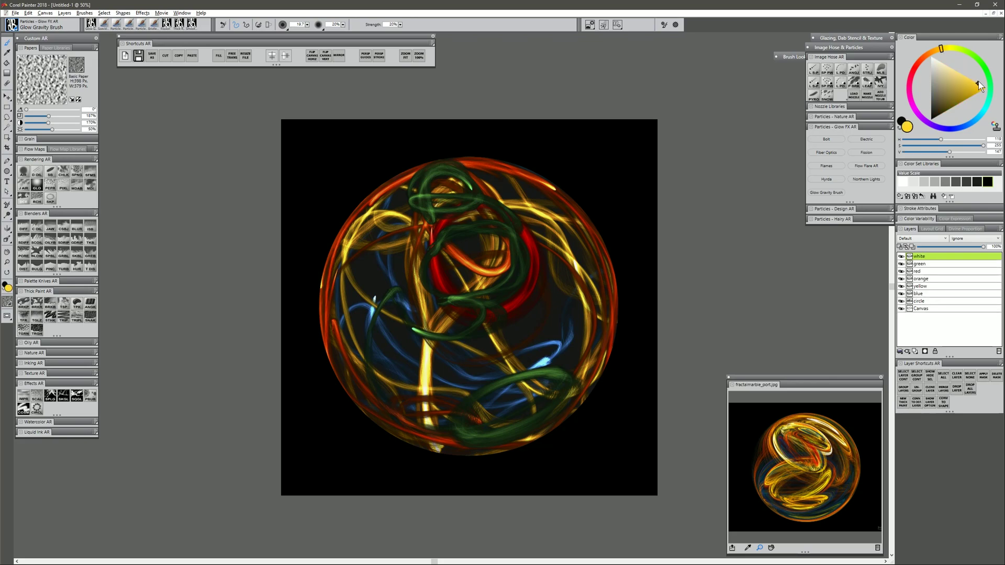
left_click(978, 87)
- Paint thin bright white glow loops across the upper marble
mouse_move(487, 192)
left_mouse_down()
mouse_move(421, 199)
mouse_move(417, 290)
mouse_move(511, 273)
mouse_move(505, 245)
left_mouse_up()
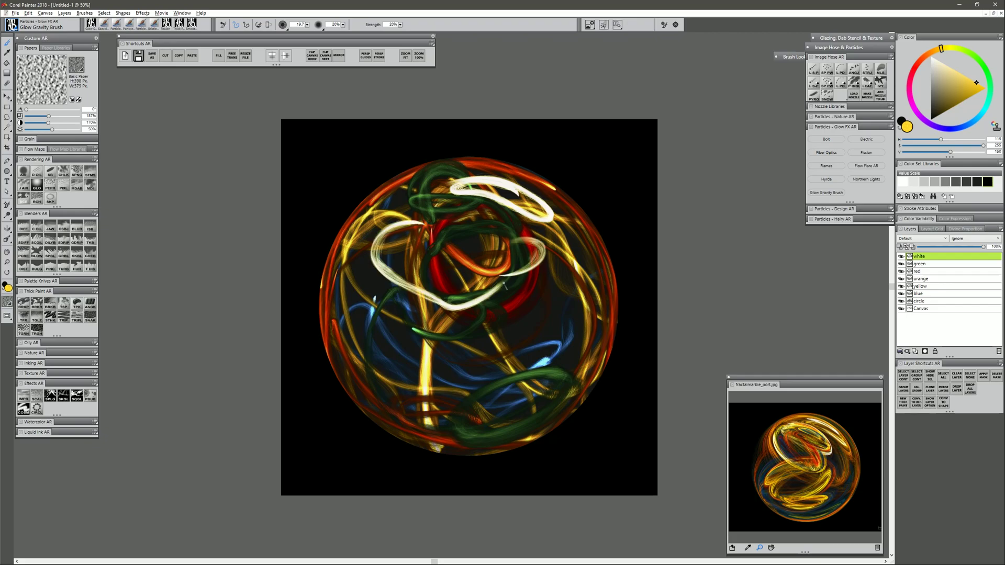
mouse_move(468, 174)
left_mouse_down()
mouse_move(439, 203)
mouse_move(499, 215)
left_mouse_up()
left_click_drag(499, 216, 531, 235)
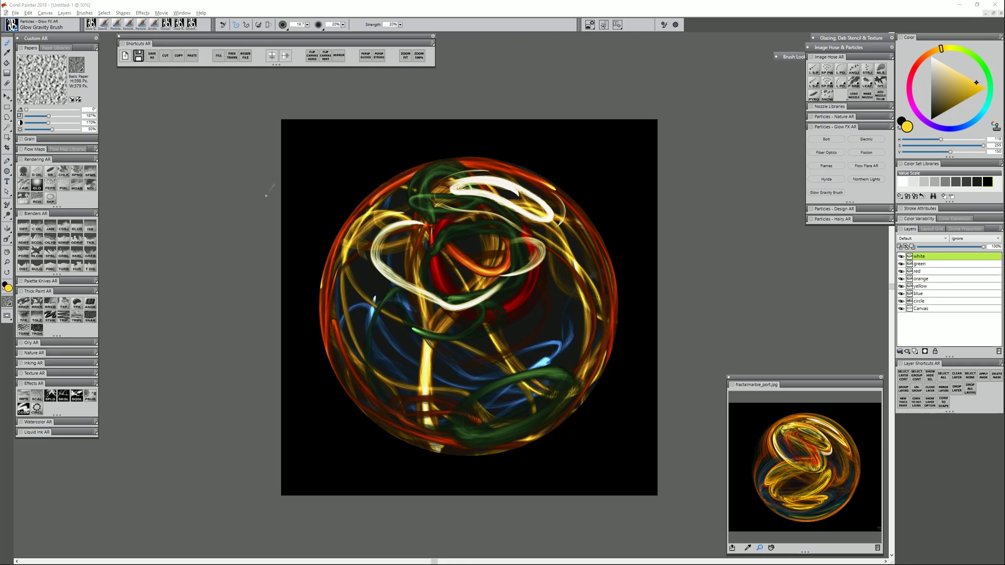
- Save the artwork as marble1.rif, then save a copy as marble2.rif
left_click(151, 55)
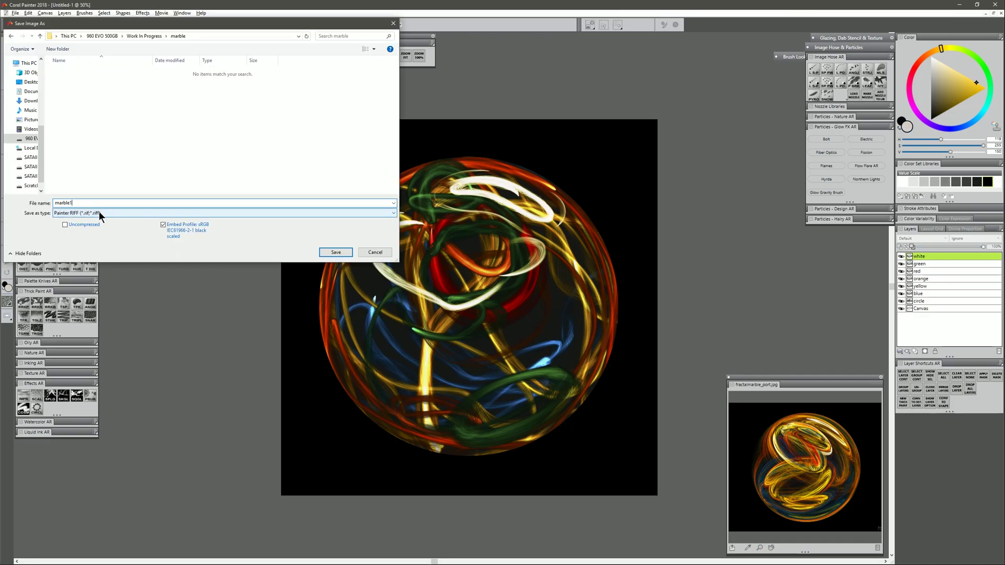
left_click(334, 252)
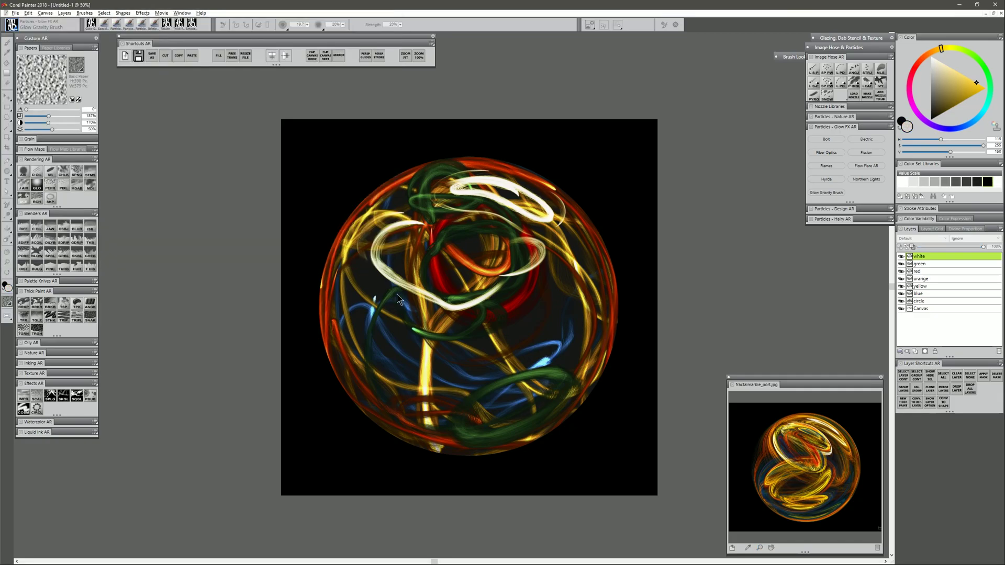
left_click(151, 55)
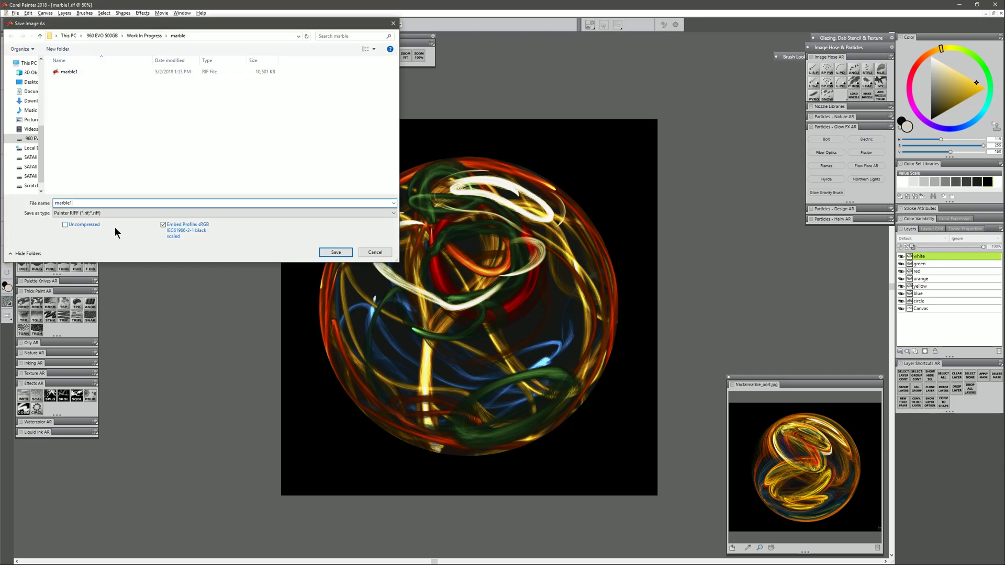
key("BackSpace")
type("2")
key("Return")
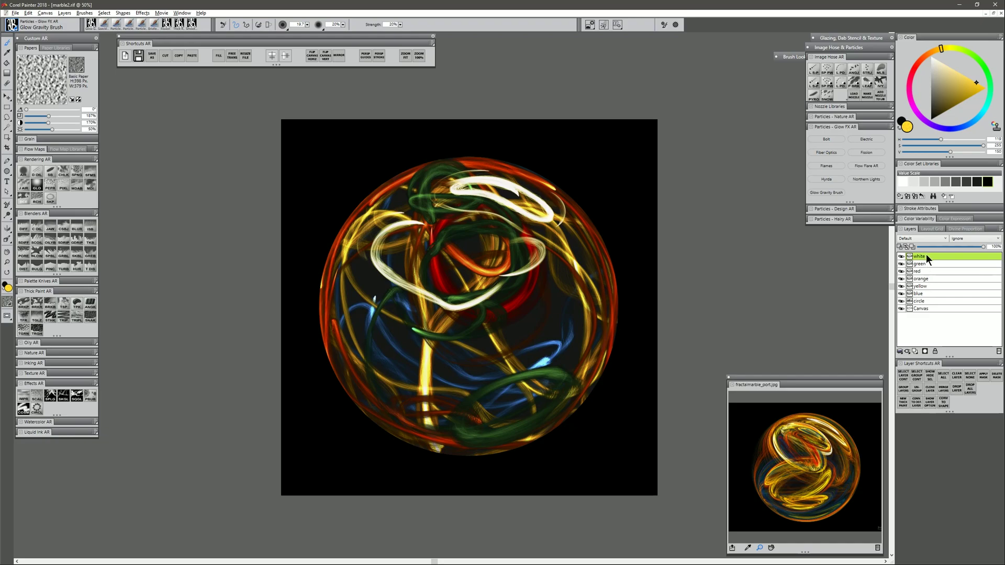
- Select the white-through-blue colour layers and merge them into one layer named colors
left_click(925, 292, "shift")
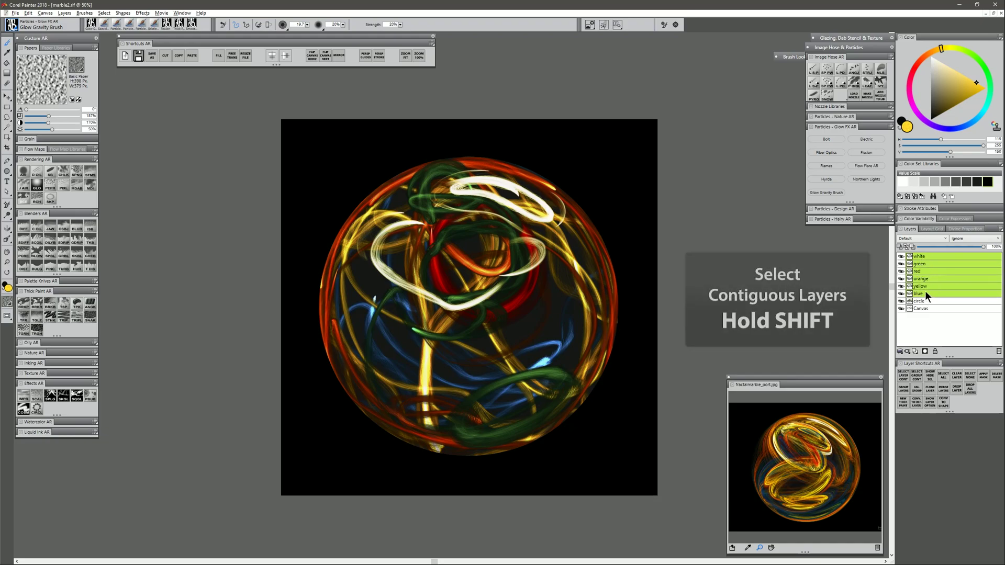
key("ctrl+e")
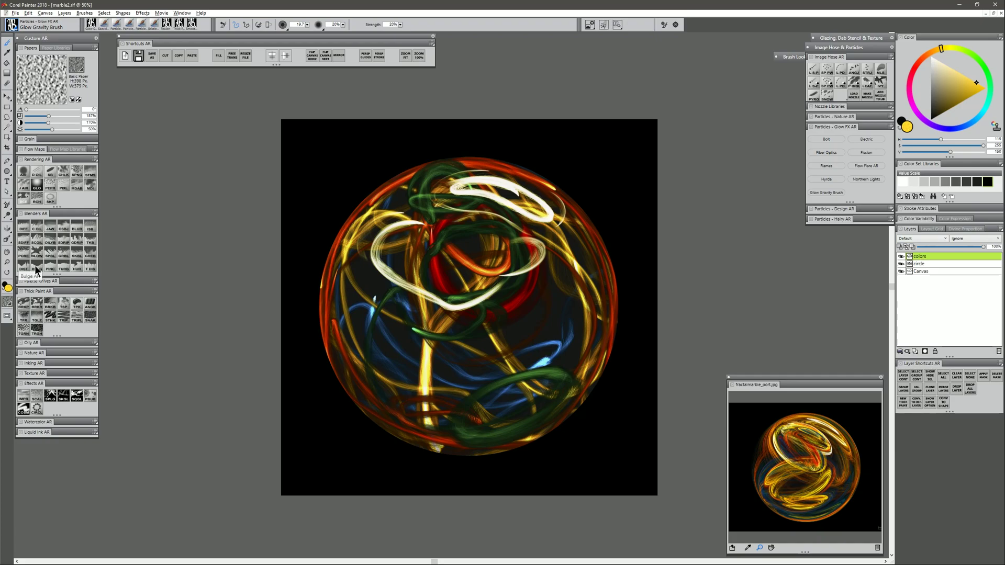
- Bulge the colors layer outward from the marble centre with a ~750 Bulge AR brush, then shrink the brush
left_click(65, 271)
left_click_drag(468, 286, 536, 422)
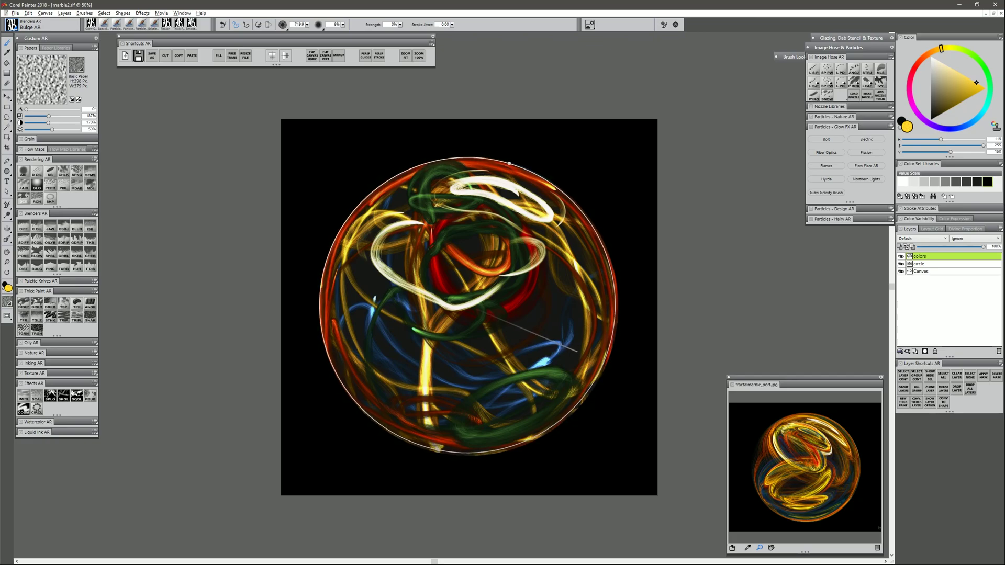
left_click(468, 308)
left_click(468, 307)
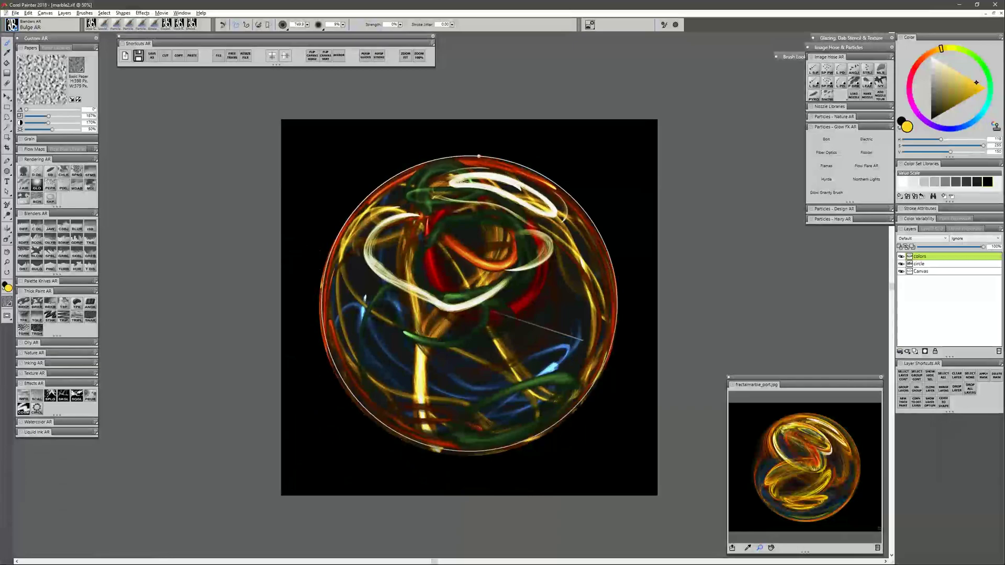
left_click(462, 310)
left_click_drag(466, 310, 466, 313)
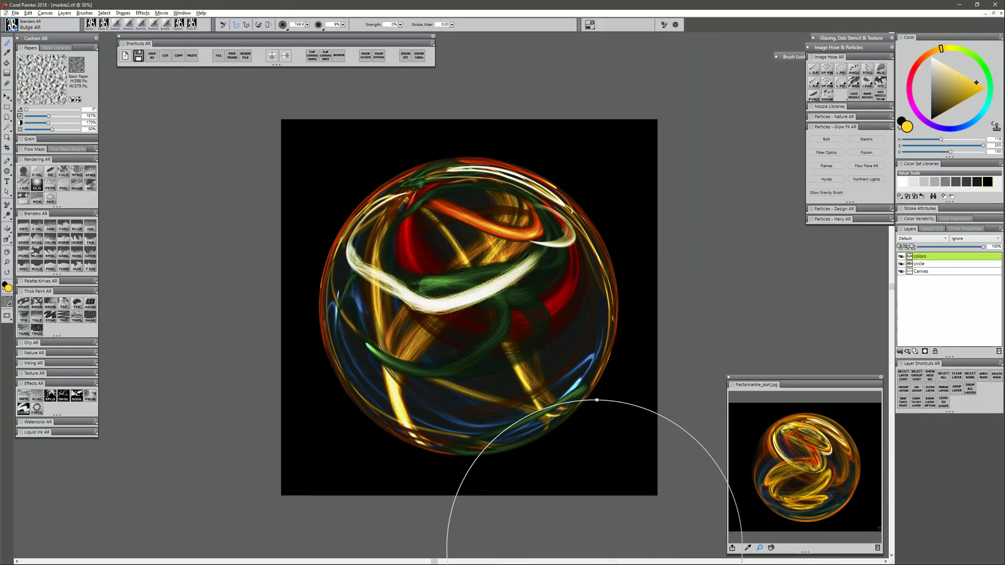
left_click_drag(596, 476, 600, 481)
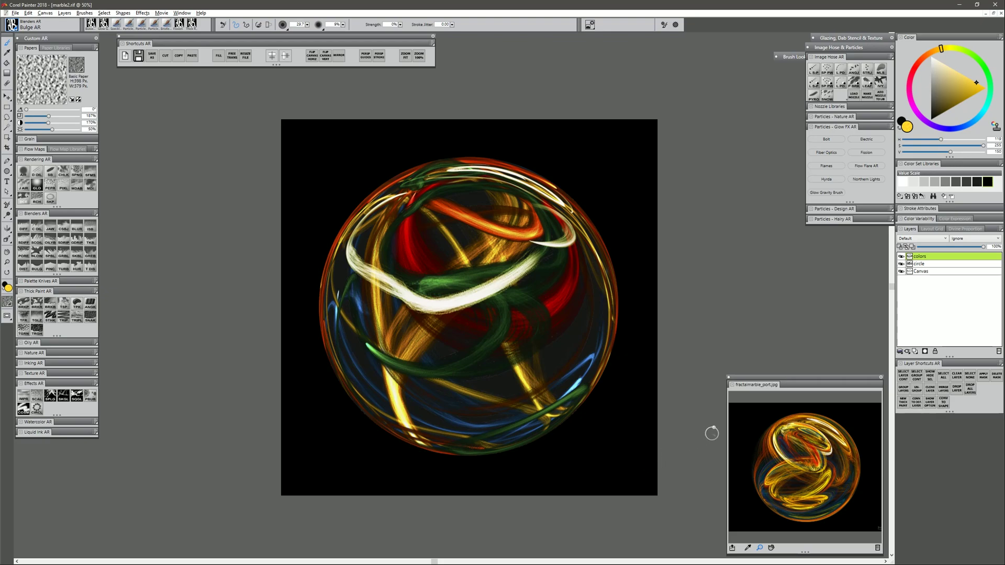
- On a new layer, paint a deep-orange Glow Gravity loop around the white stroke and blend it in Screen mode
left_click(915, 352)
left_click(827, 193)
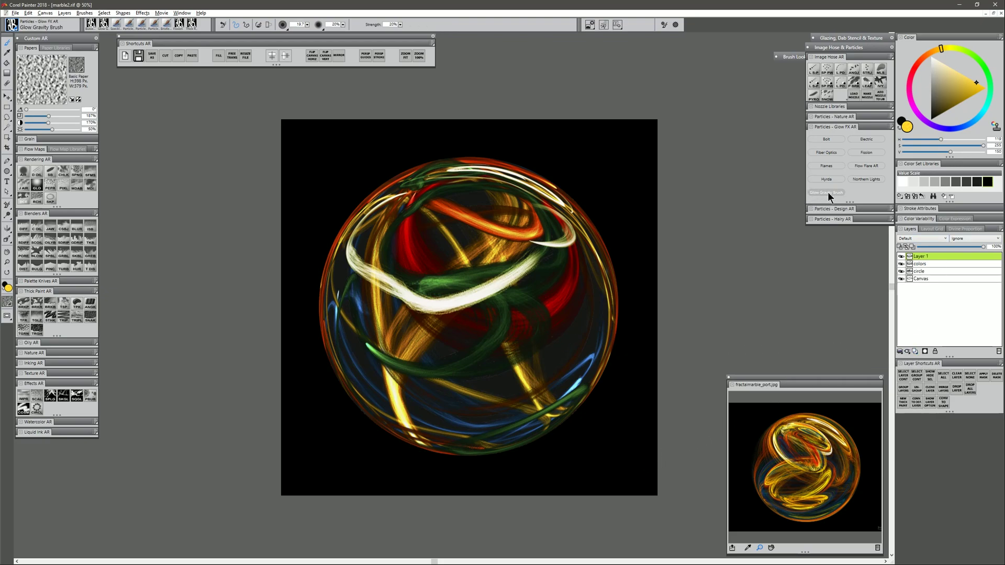
left_click(933, 52)
mouse_move(965, 99)
left_mouse_down()
mouse_move(973, 105)
mouse_move(937, 128)
left_mouse_up()
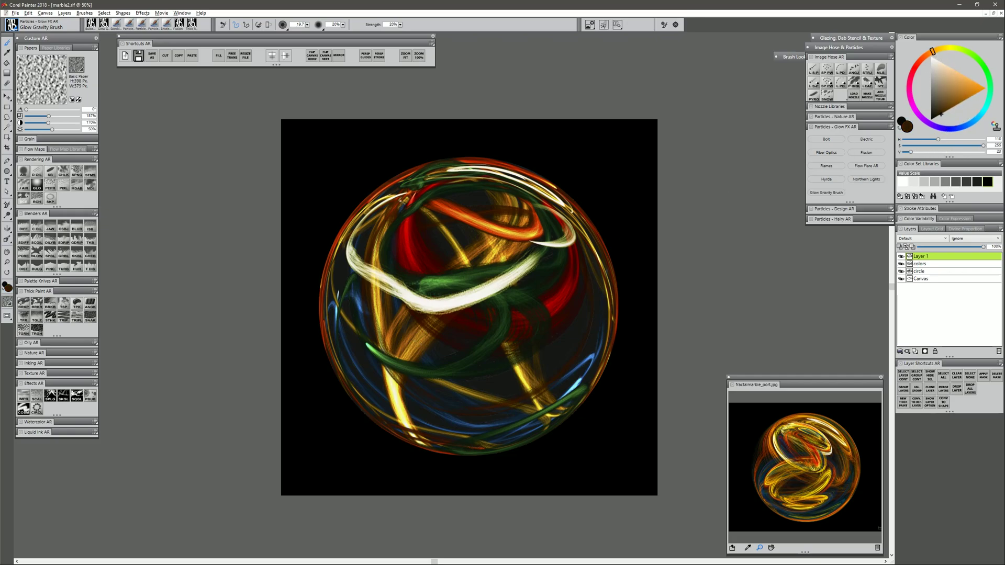
mouse_move(403, 196)
left_mouse_down()
mouse_move(356, 241)
mouse_move(545, 256)
mouse_move(568, 209)
mouse_move(513, 169)
mouse_move(369, 215)
mouse_move(335, 257)
mouse_move(345, 369)
mouse_move(540, 433)
mouse_move(400, 309)
mouse_move(544, 219)
mouse_move(479, 445)
mouse_move(518, 294)
left_mouse_up()
left_click(922, 239)
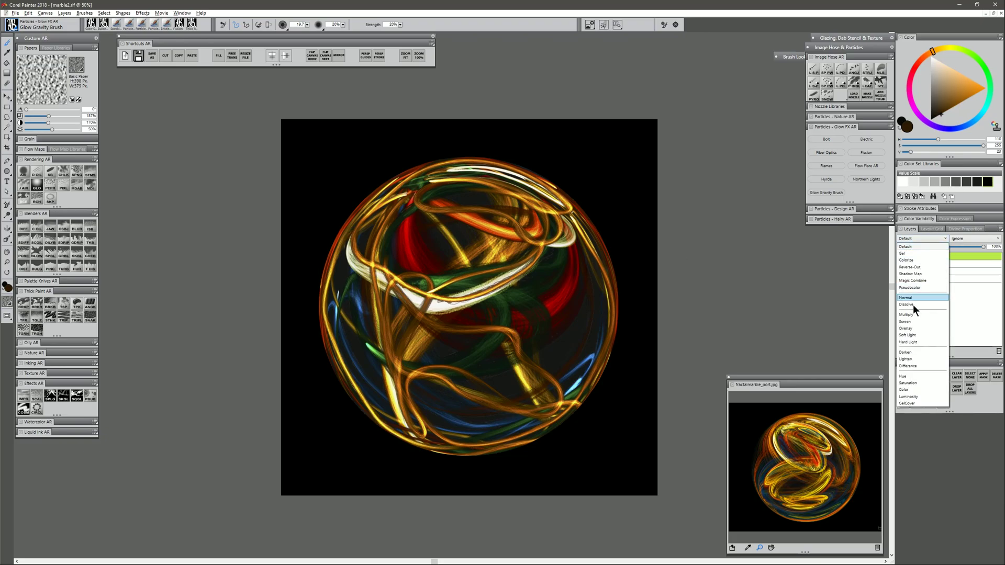
left_click(914, 323)
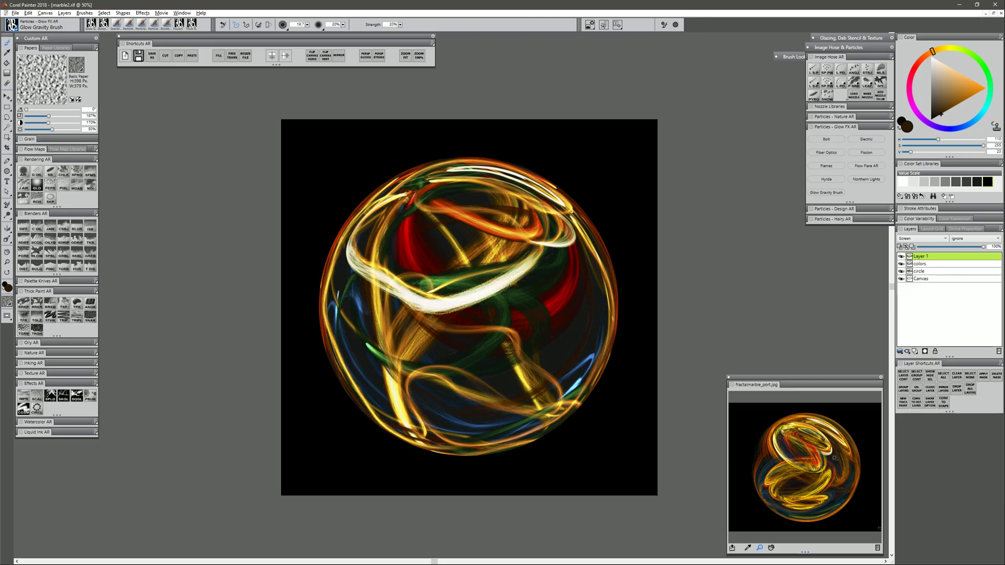
- Paint a blue glow loop and a red glow loop across the marble, each on its own new layer
left_click(915, 352)
left_click(980, 121)
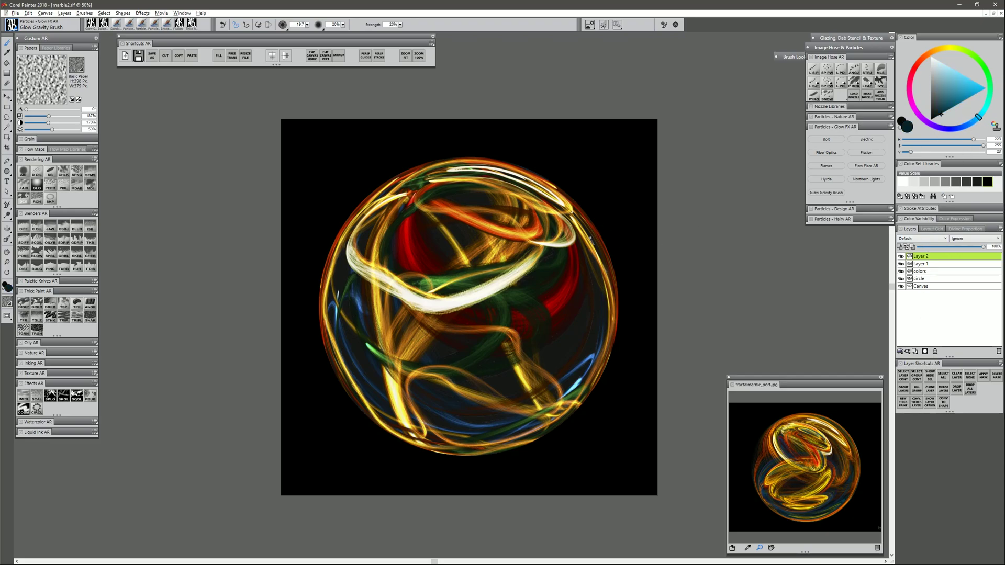
mouse_move(589, 239)
left_mouse_down()
mouse_move(594, 299)
mouse_move(482, 421)
mouse_move(581, 356)
mouse_move(473, 412)
mouse_move(347, 305)
mouse_move(382, 356)
mouse_move(538, 323)
mouse_move(387, 256)
mouse_move(528, 198)
mouse_move(450, 366)
left_mouse_up()
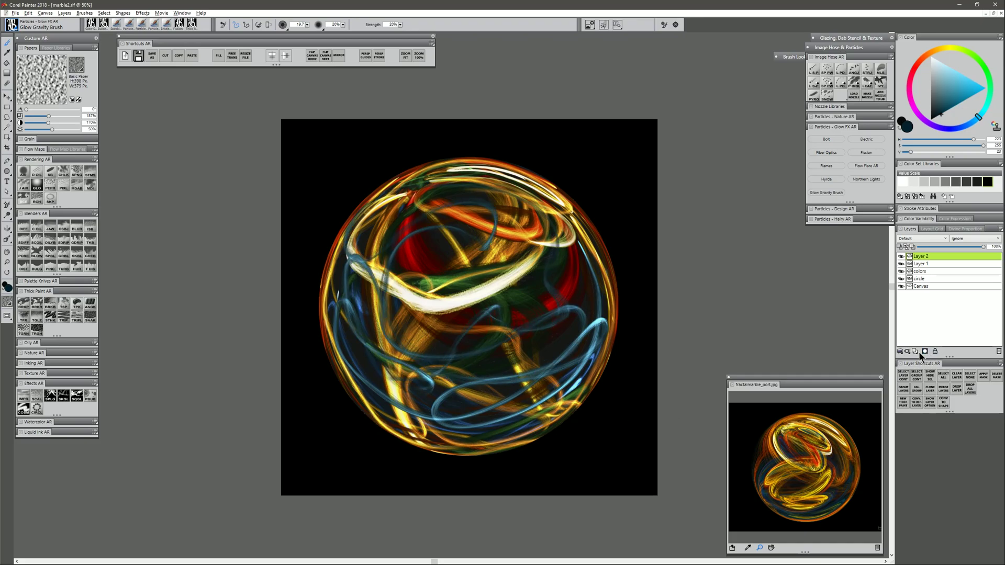
left_click(916, 351)
left_click(920, 62)
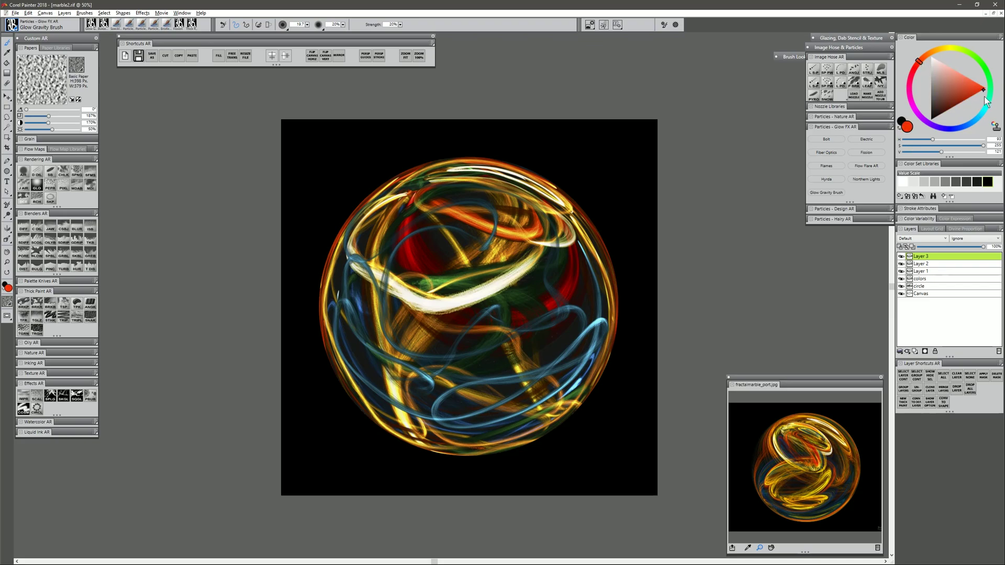
mouse_move(523, 220)
left_mouse_down()
mouse_move(471, 273)
mouse_move(425, 178)
mouse_move(523, 440)
mouse_move(649, 337)
left_mouse_up()
- On another new layer, trace white glow loops over the central, left and upper-right arcs
left_click(916, 351)
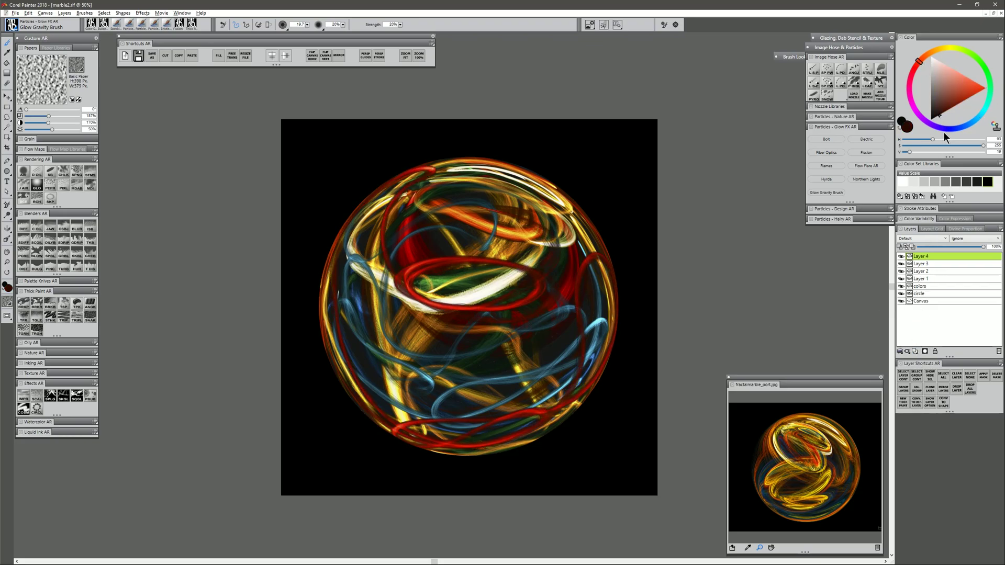
mouse_move(942, 78)
left_mouse_down()
mouse_move(933, 42)
mouse_move(888, 28)
left_mouse_up()
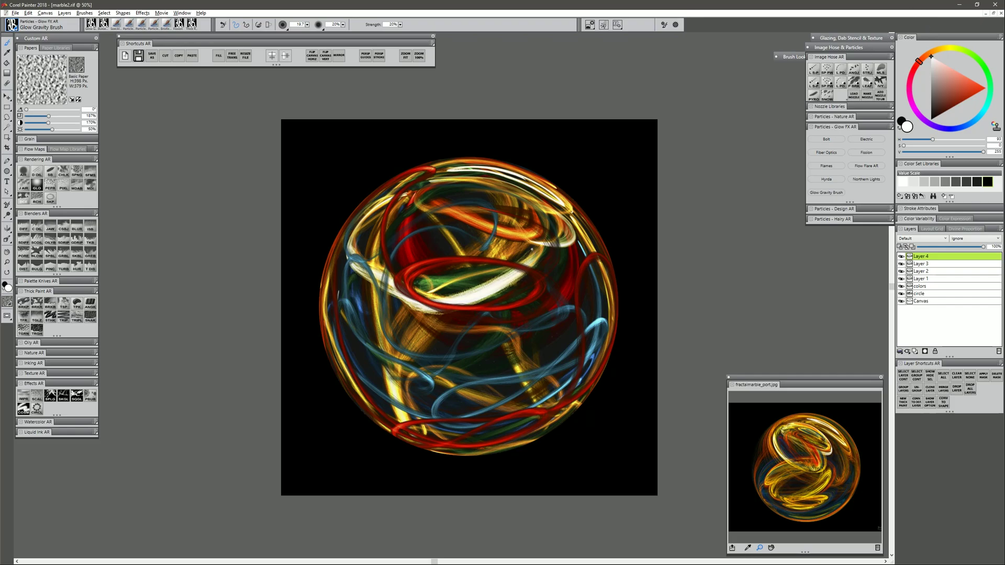
left_click_drag(531, 250, 539, 252)
left_click_drag(358, 260, 357, 272)
left_click_drag(456, 174, 453, 169)
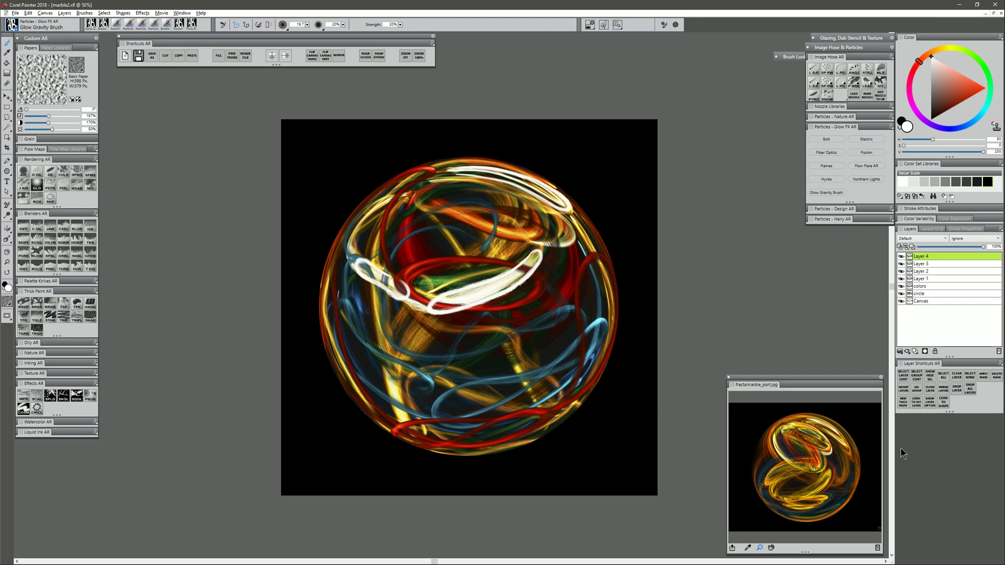
- Add a new layer above circle and paint faint dark-brown glow strokes at brush size 4 on the marble's left
left_click(924, 293)
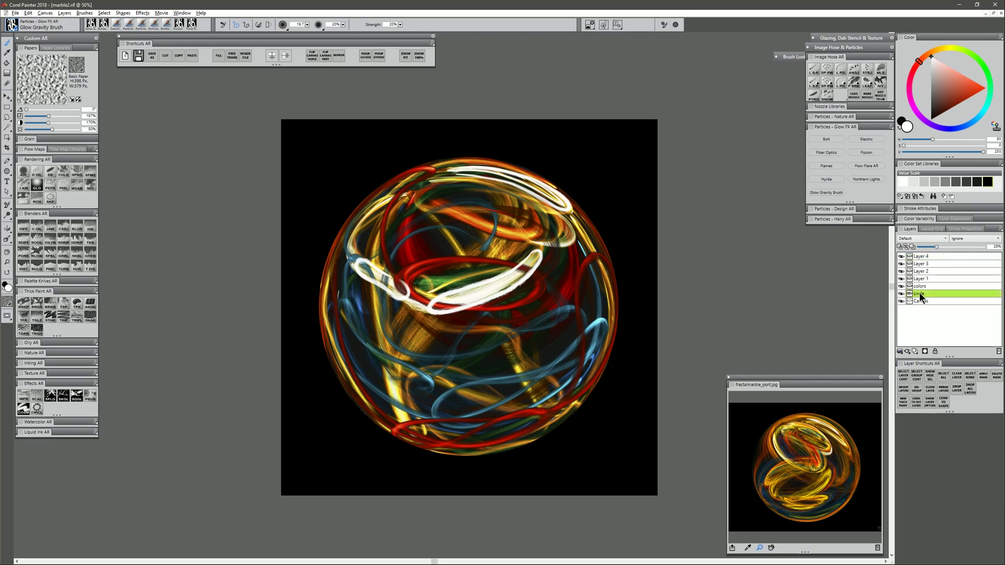
left_click(915, 351)
left_click(935, 120)
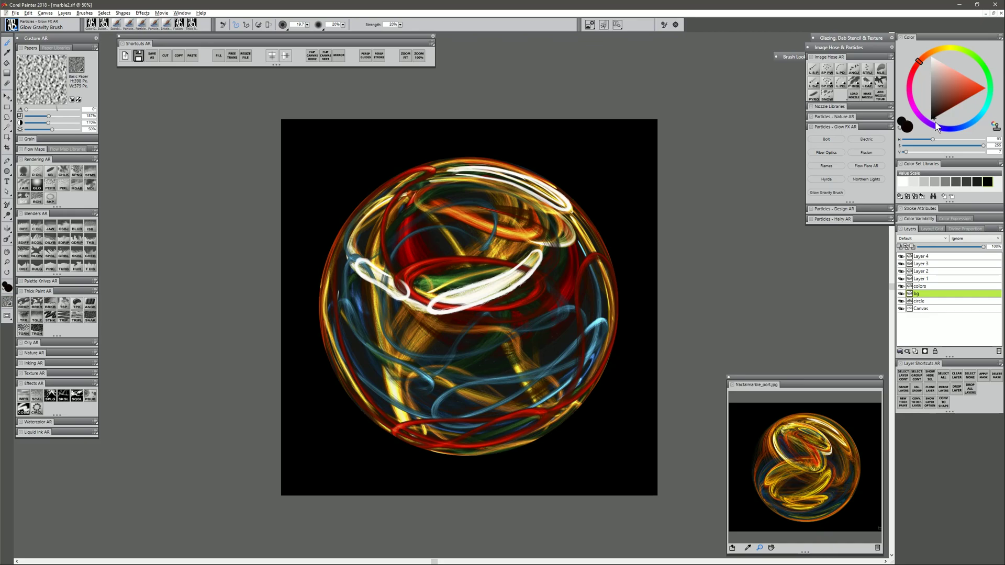
left_click(925, 56)
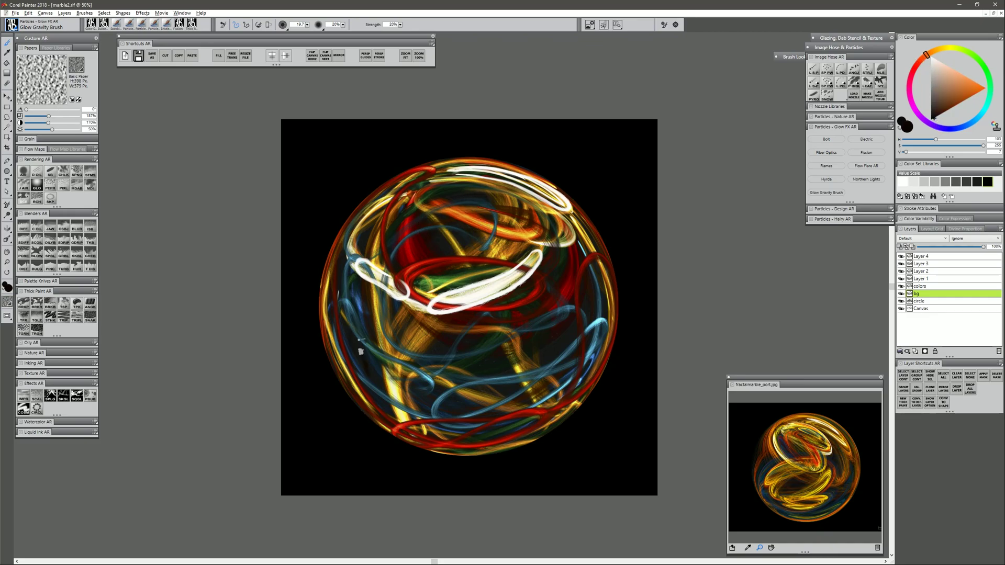
key("bracketleft")
key("bracketleft")
key("bracketleft")
left_click(933, 54)
left_click(946, 120)
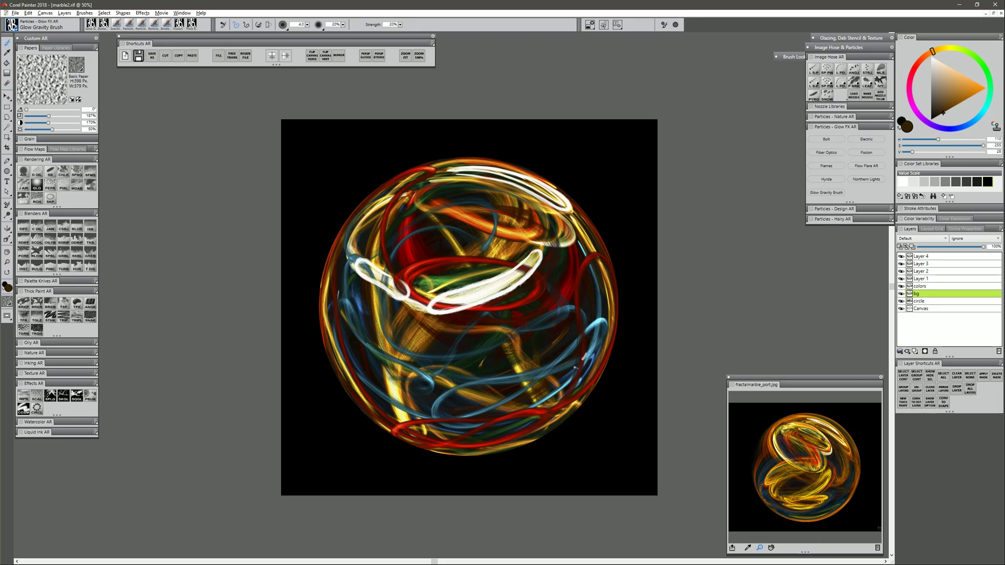
left_click_drag(359, 342, 375, 382)
left_click_drag(369, 231, 358, 257)
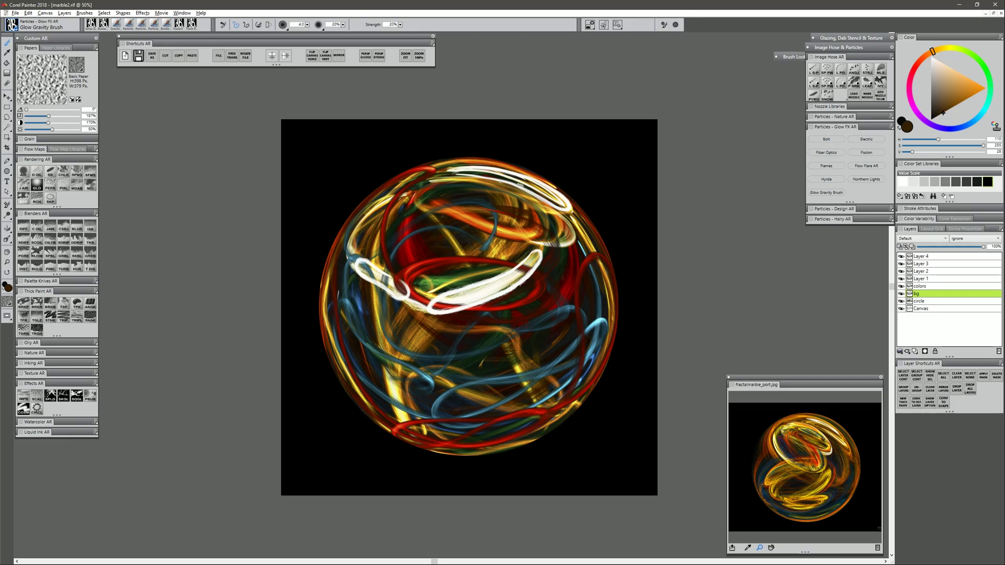
- Paint short dark-teal glow strokes around the marble's centre, left, top and right
left_click_drag(981, 124, 986, 106)
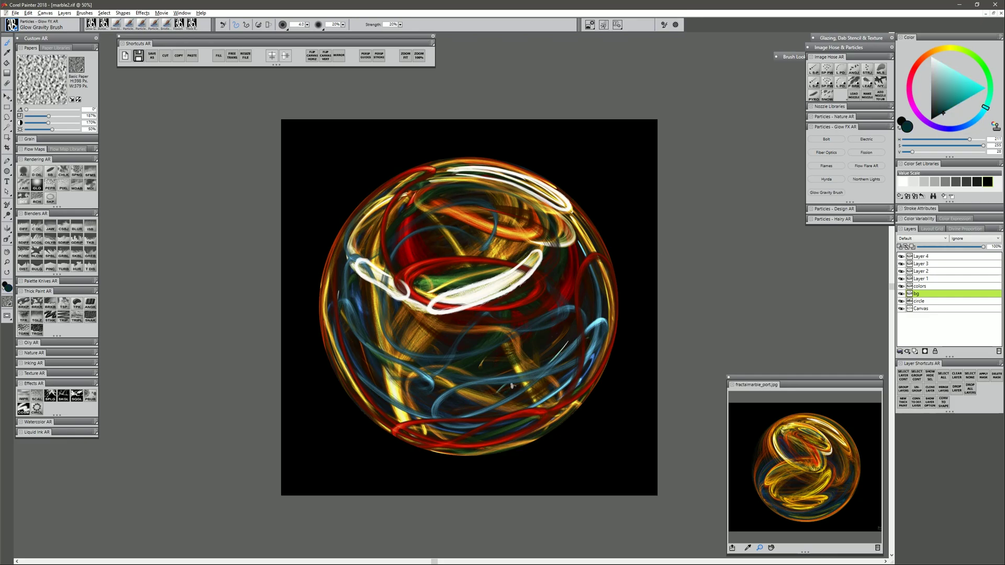
left_click_drag(469, 337, 436, 358)
left_click_drag(357, 336, 374, 375)
mouse_move(465, 203)
left_mouse_down()
mouse_move(484, 206)
mouse_move(425, 246)
left_mouse_up()
left_click_drag(487, 193, 445, 197)
left_click_drag(590, 298, 582, 313)
left_click_drag(344, 316, 349, 340)
left_click_drag(367, 234, 358, 253)
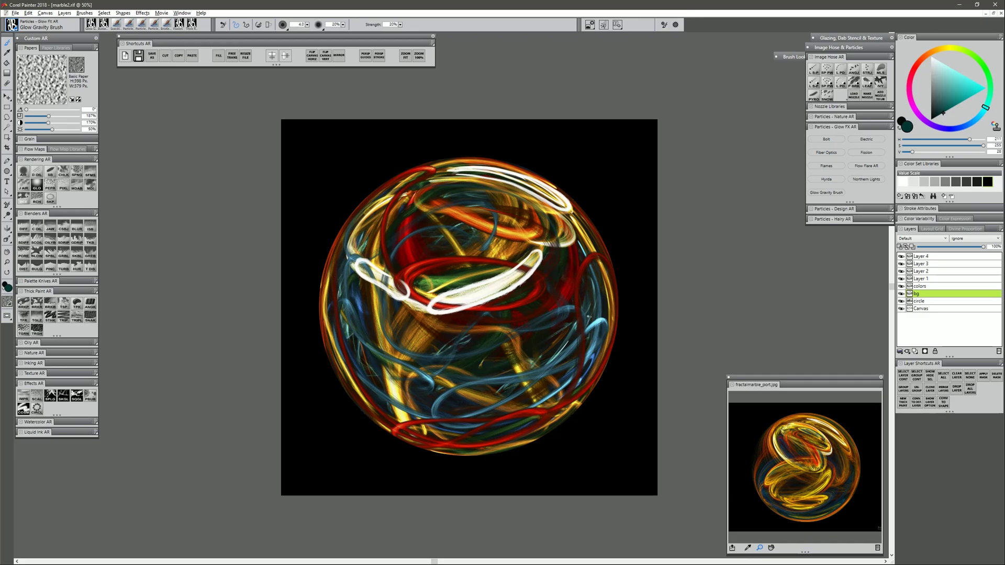
left_click_drag(935, 51, 930, 52)
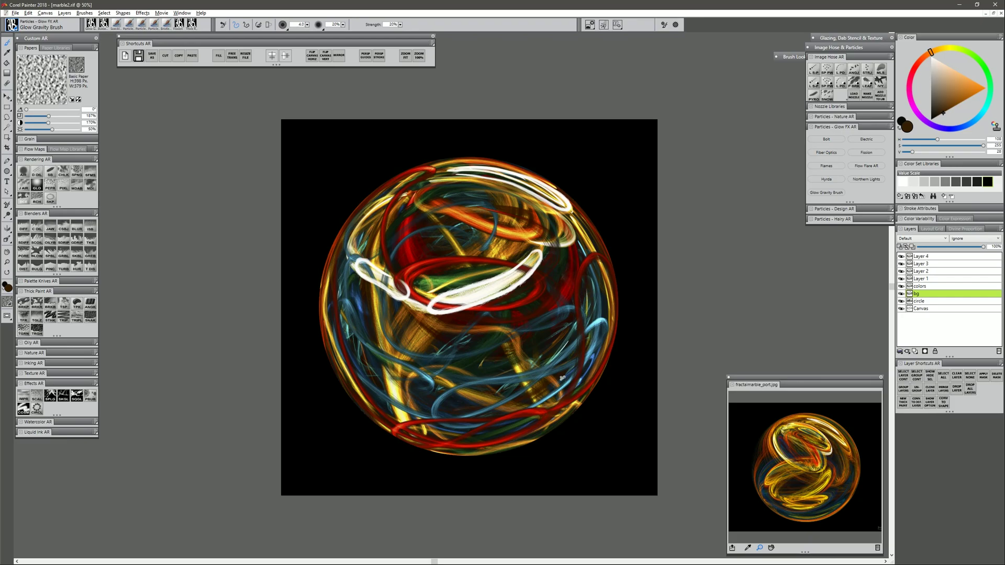
- Add Layer 5 directly above colors and set its Composite Method to Screen
left_click(931, 286)
left_click(915, 351)
left_click(915, 351)
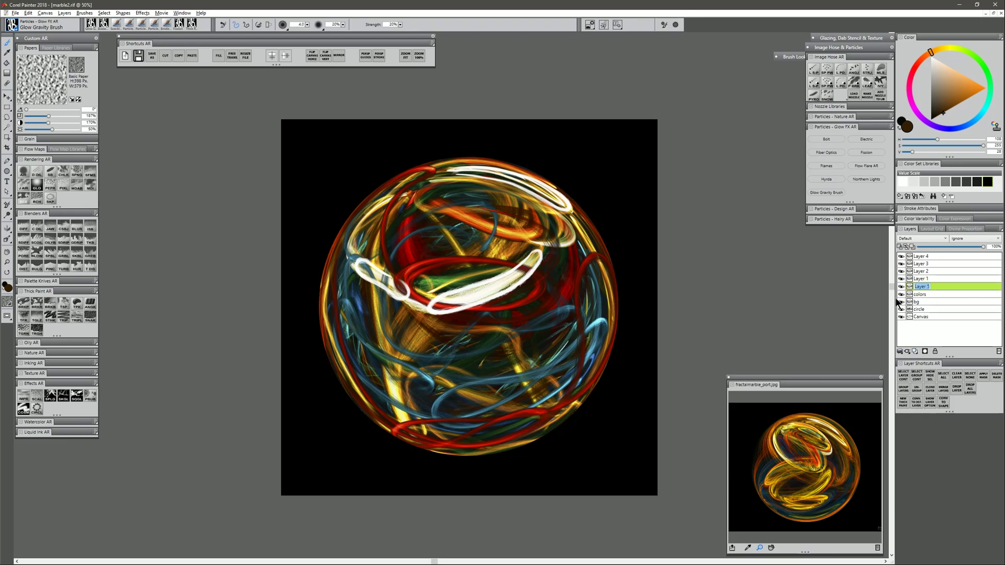
left_click(921, 289)
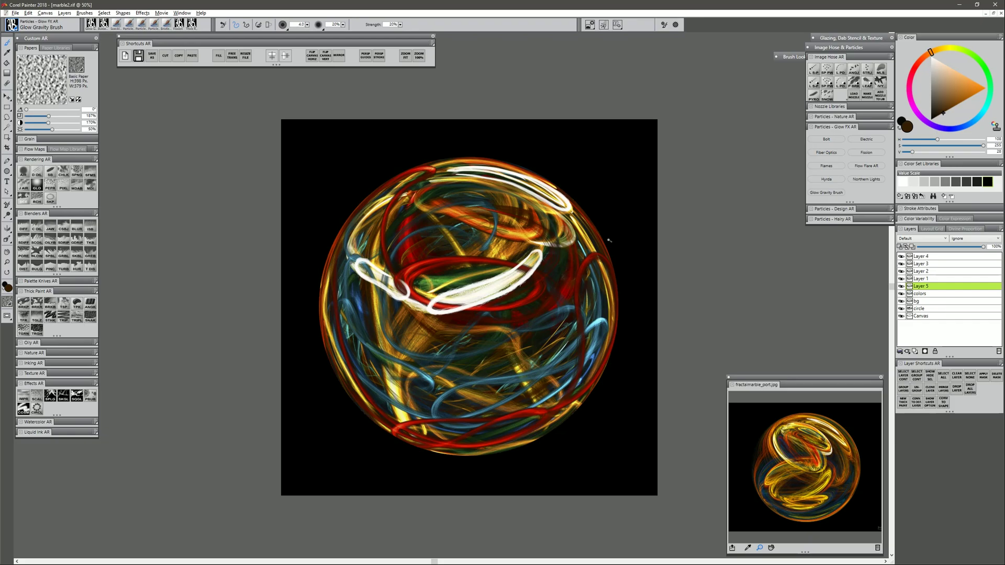
left_click(911, 240)
left_click(913, 323)
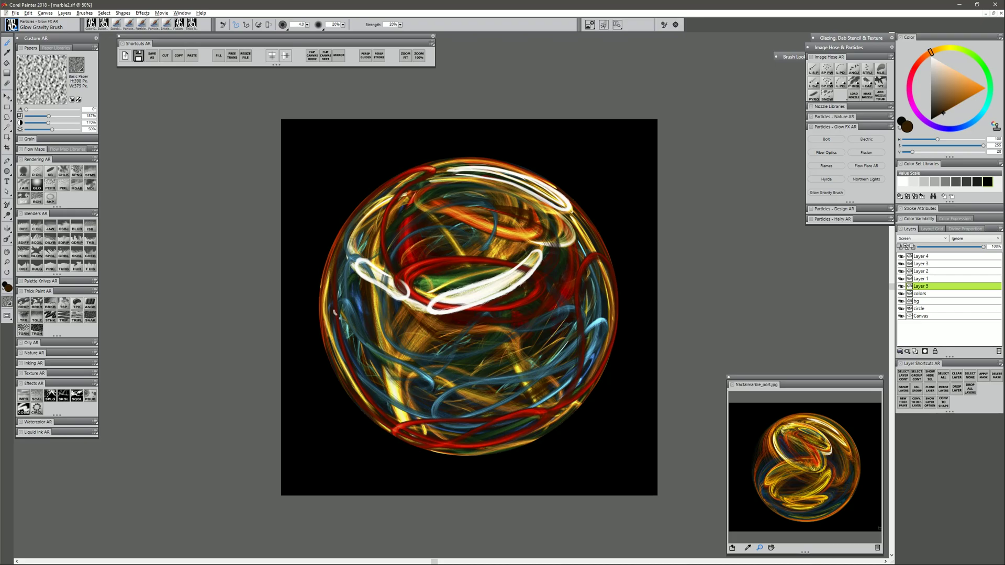
- Add a Screen-blended Layer 6 on top and paint faint orange glow across the marble's lower half
left_click(936, 256)
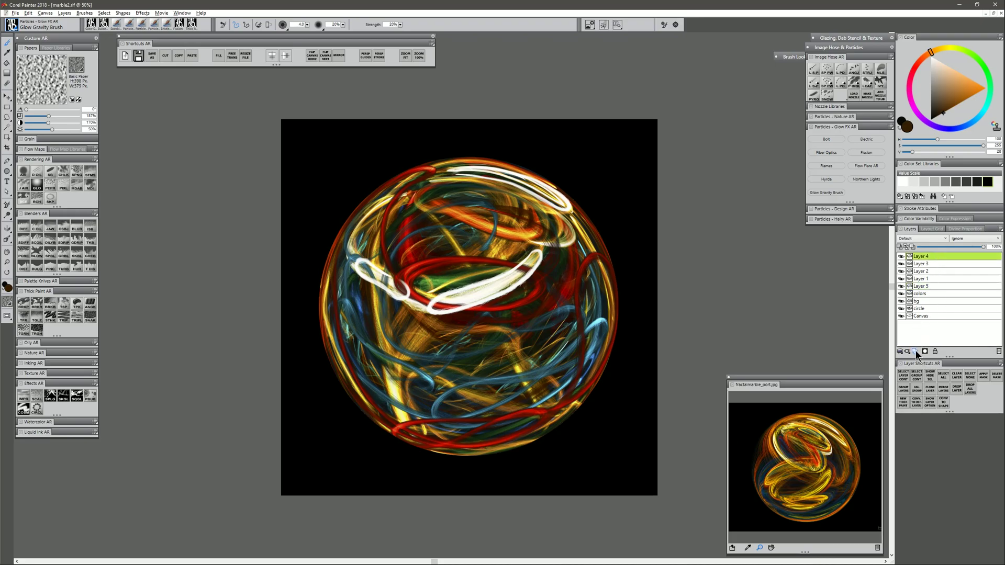
left_click(915, 351)
left_click(927, 241)
left_click(912, 315)
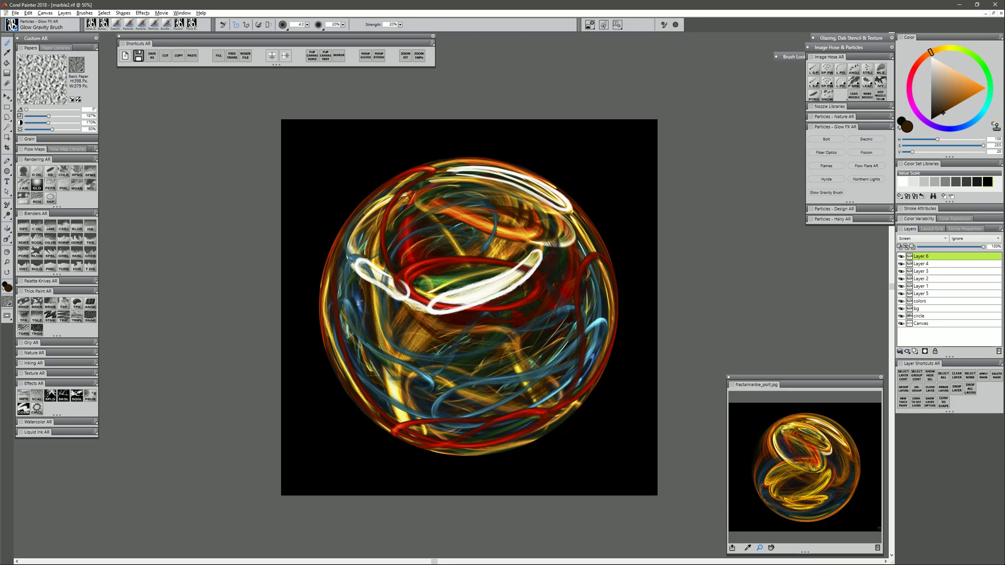
left_click_drag(484, 377, 516, 357)
left_click_drag(445, 369, 521, 350)
mouse_move(405, 381)
left_mouse_down()
mouse_move(433, 397)
mouse_move(534, 389)
left_mouse_up()
left_click_drag(447, 424, 530, 416)
mouse_move(563, 341)
left_mouse_down()
mouse_move(572, 329)
mouse_move(539, 356)
left_mouse_up()
mouse_move(425, 326)
left_mouse_down()
mouse_move(567, 251)
mouse_move(546, 293)
left_mouse_up()
- Switch to a brighter red and paint faint red arcs across the upper and lower marble
left_click(982, 114)
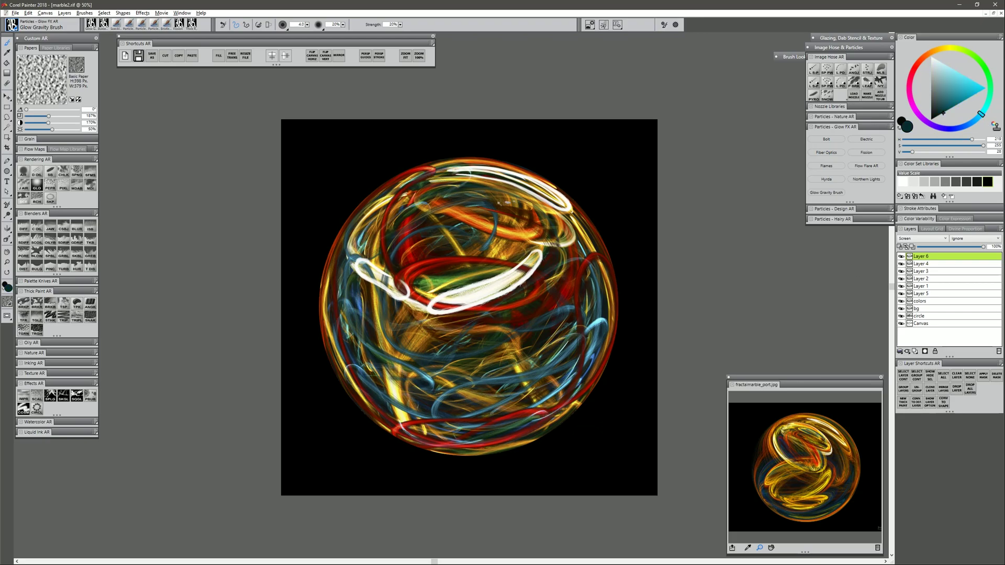
left_click(919, 62)
left_click_drag(982, 99, 955, 119)
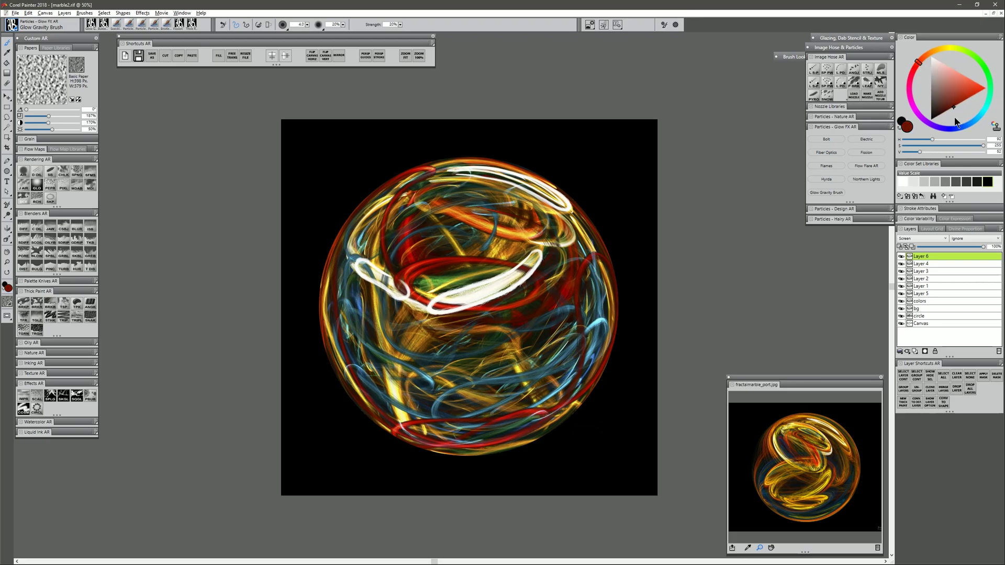
left_click_drag(538, 244, 365, 299)
left_click_drag(430, 388, 571, 313)
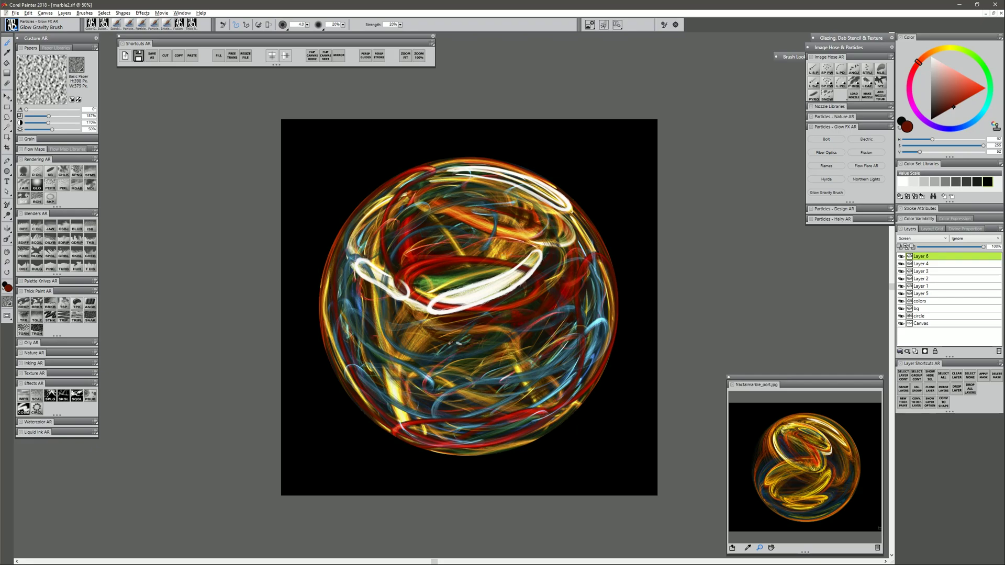
- Merge Layer 6 down through bg into one layer and bulge it outward with a marble-sized Bulge AR brush
left_click(929, 307, "shift")
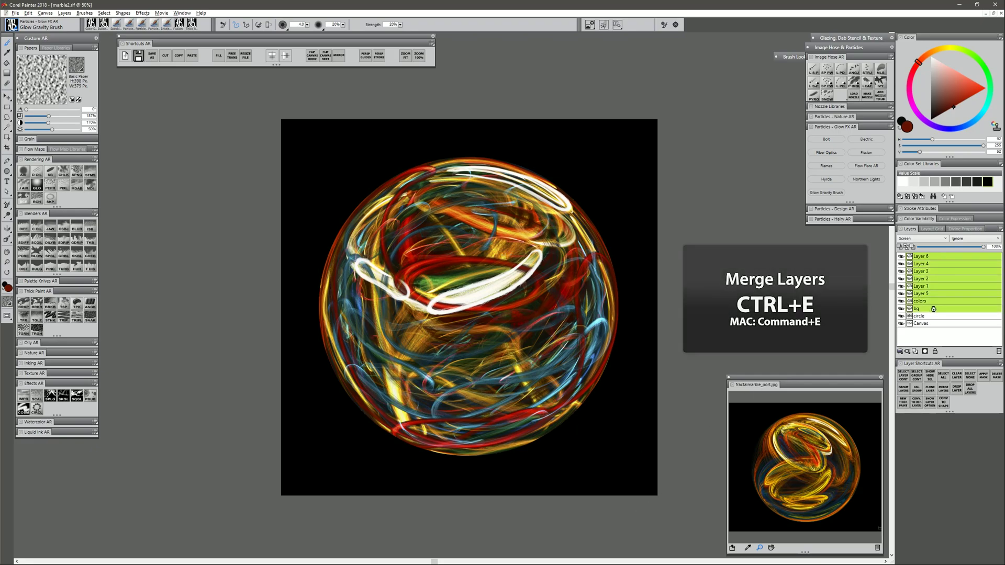
key("ctrl+e")
left_click(927, 256)
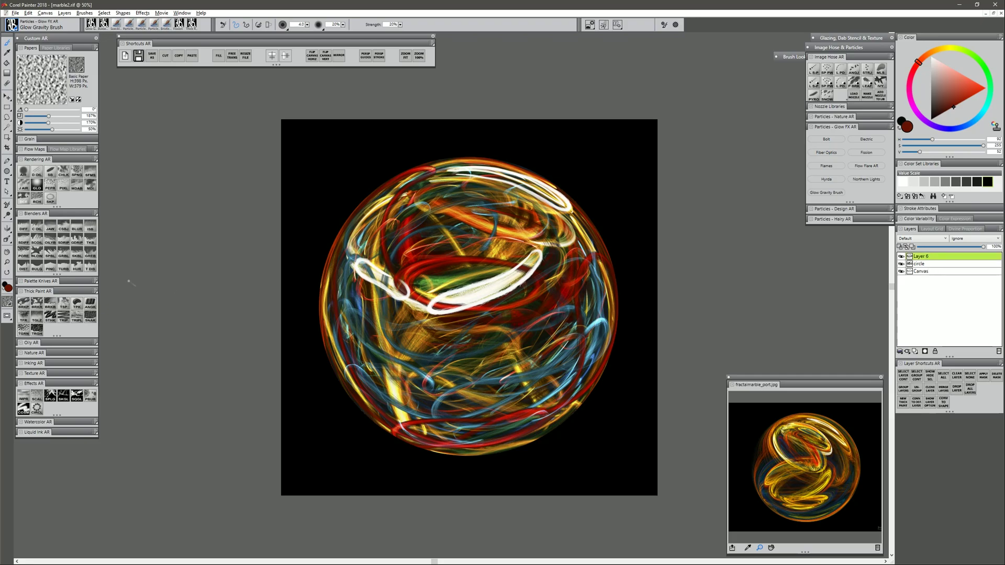
left_click(37, 267)
left_click_drag(472, 285, 577, 454)
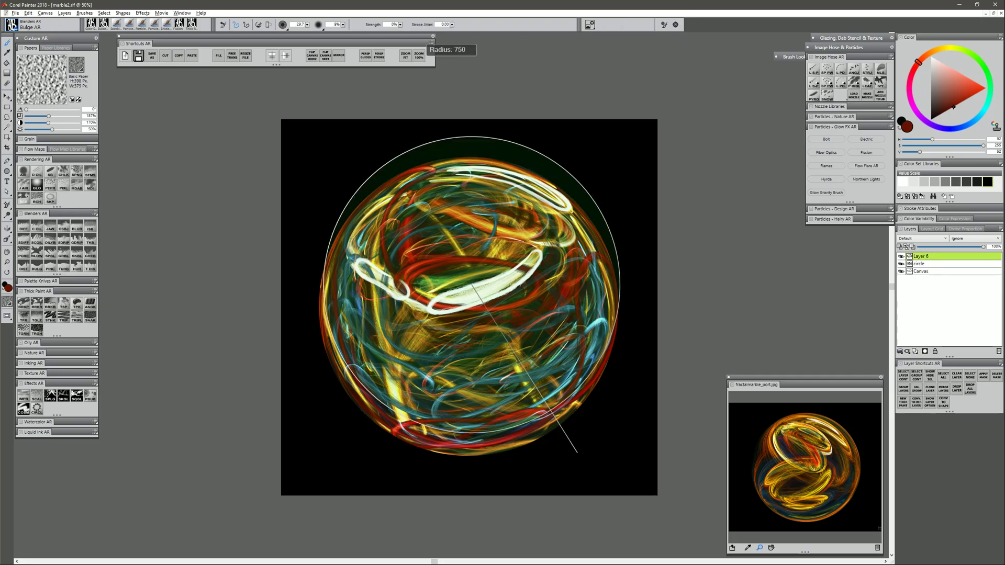
left_click(470, 308)
left_click(469, 308)
left_click(469, 310)
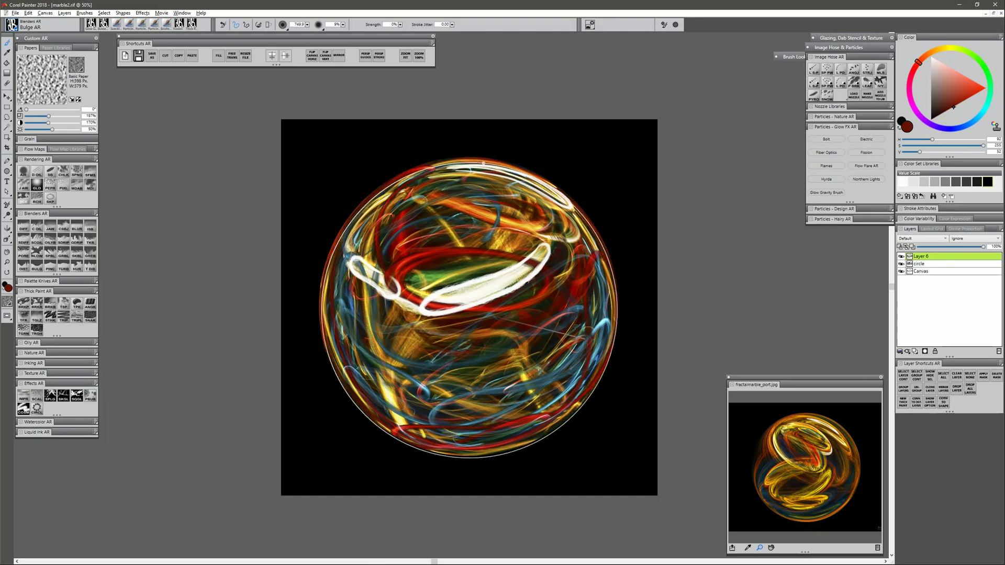
left_click(467, 312)
left_click(470, 313)
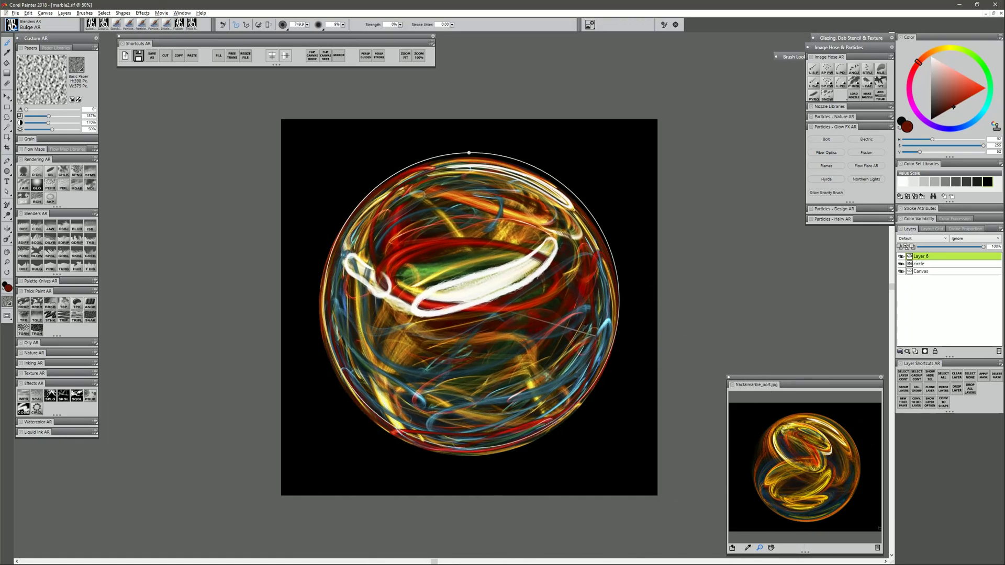
- On a new Layer 7, paint gold, red, blue and green Glow Gravity swirls across the sphere
left_click(914, 351)
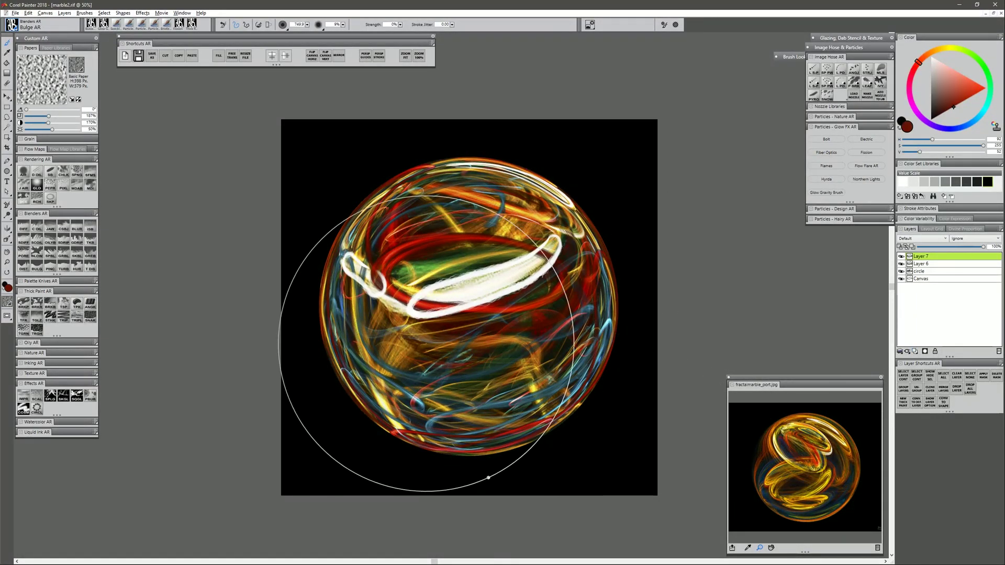
left_click(819, 192)
mouse_move(497, 277)
left_mouse_down()
mouse_move(451, 220)
mouse_move(487, 362)
mouse_move(535, 329)
left_mouse_up()
left_click(914, 66)
left_click_drag(335, 268, 369, 384)
left_click_drag(591, 236, 592, 329)
left_click(985, 107)
mouse_move(390, 390)
left_mouse_down()
mouse_move(487, 447)
mouse_move(434, 413)
left_mouse_up()
left_click_drag(506, 254, 403, 285)
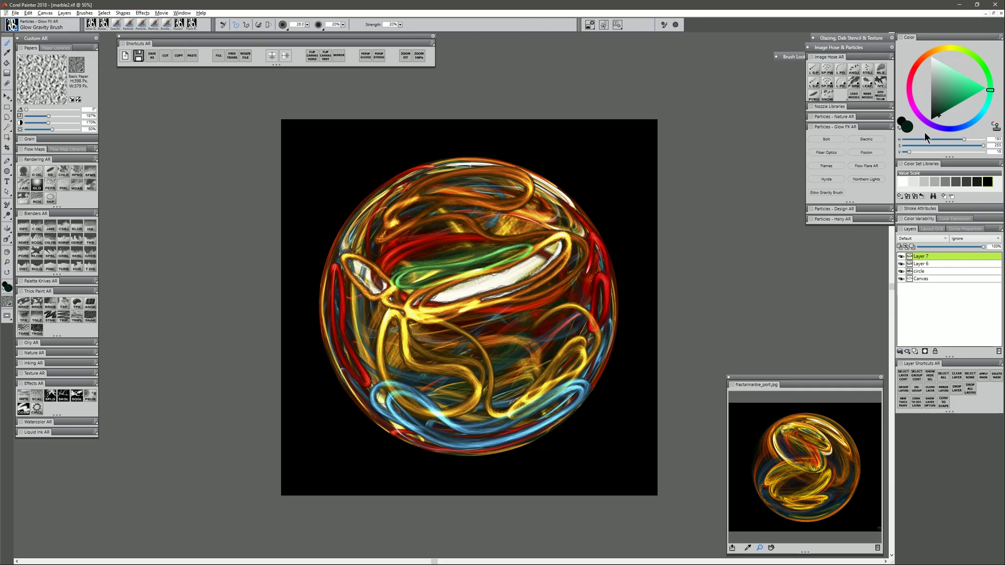
left_click(924, 132)
- Merge Layer 7 with Layer 6 into a single layer, returning to the Bulge brush
left_click(929, 263, "shift")
left_click(943, 389)
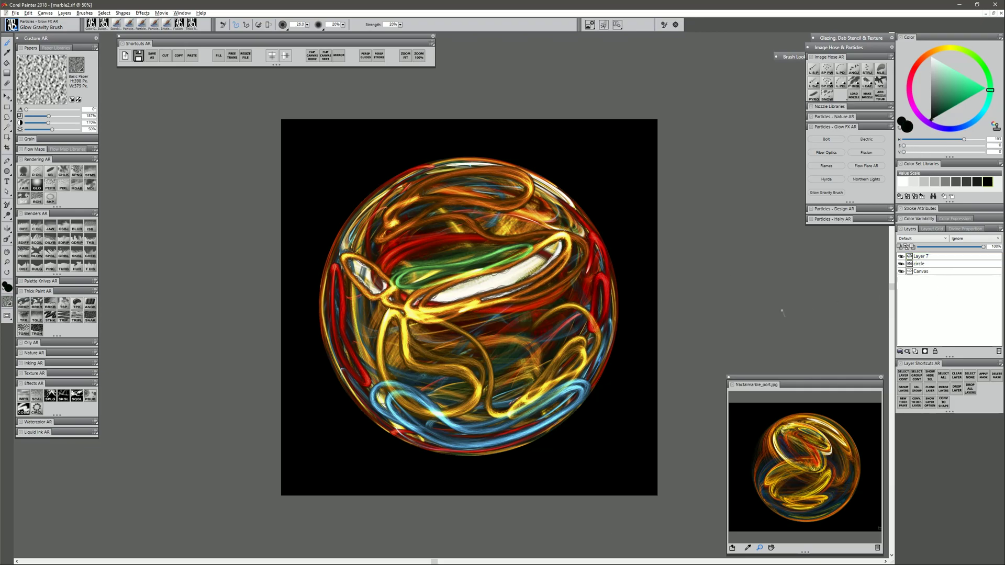
left_click(38, 267)
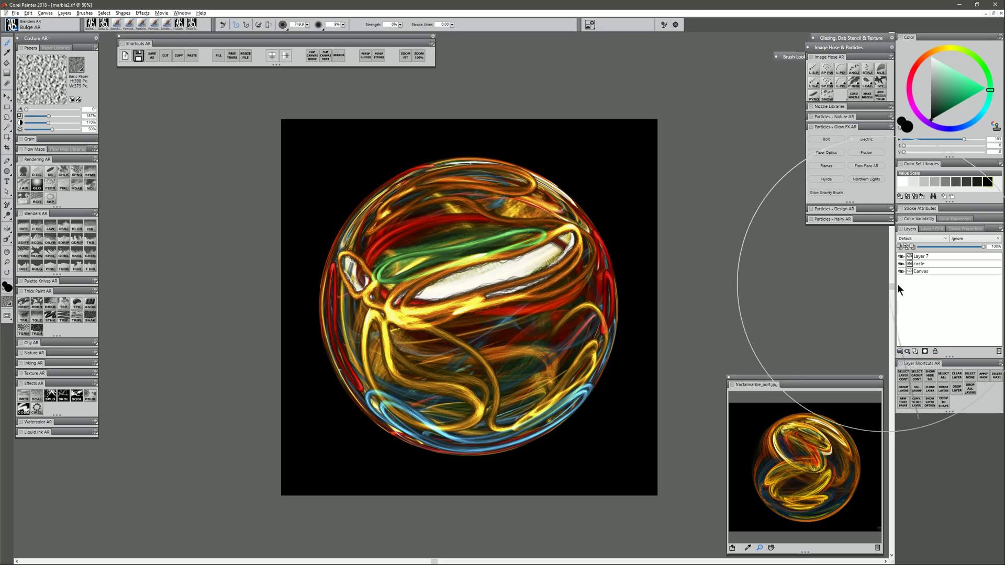
- Move the circle layer above Layer 7 and change its fill to black
left_click(922, 263)
mouse_move(925, 265)
left_mouse_down()
mouse_move(928, 255)
mouse_move(922, 266)
mouse_move(977, 250)
mouse_move(994, 260)
left_mouse_up()
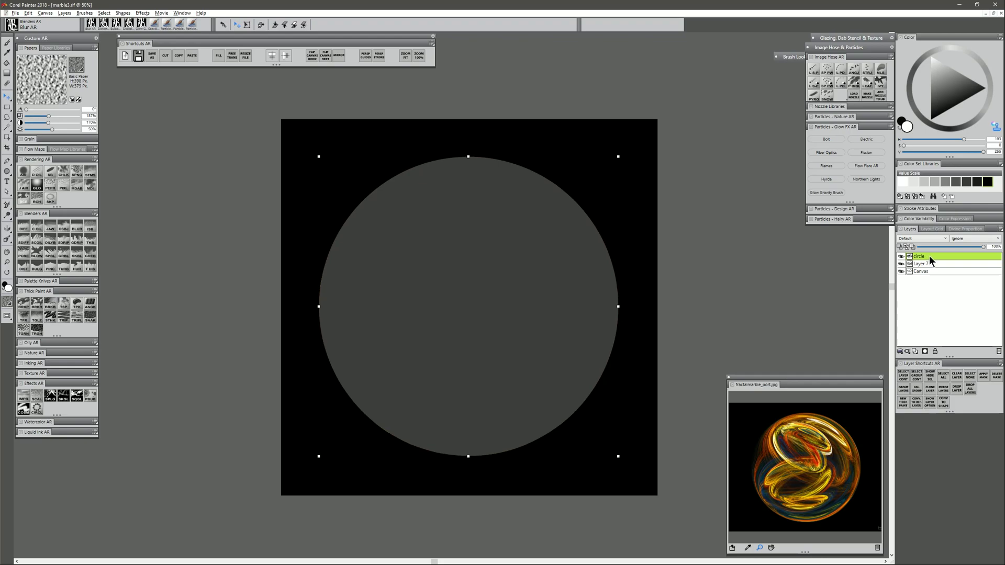
double_click(929, 255)
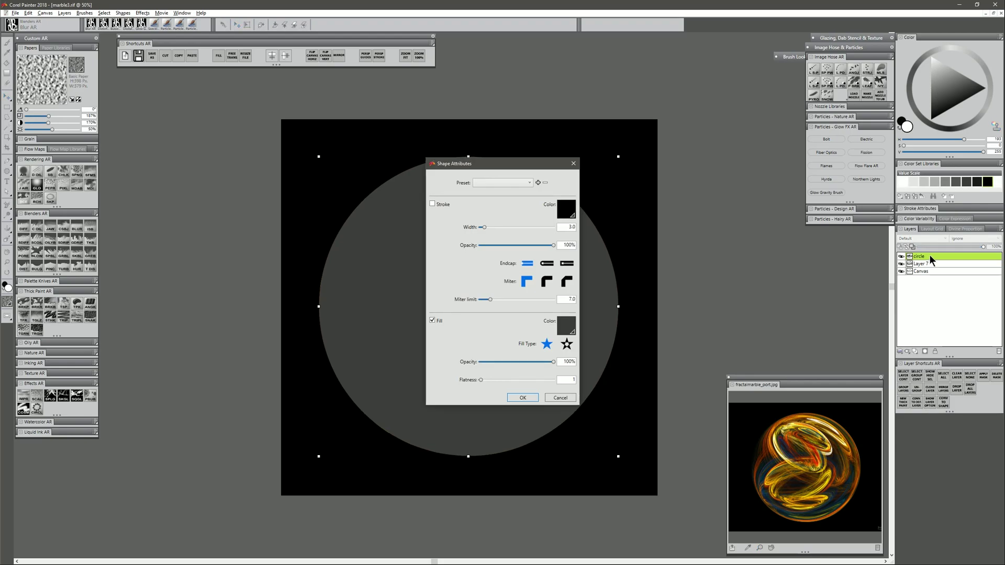
left_click(567, 327)
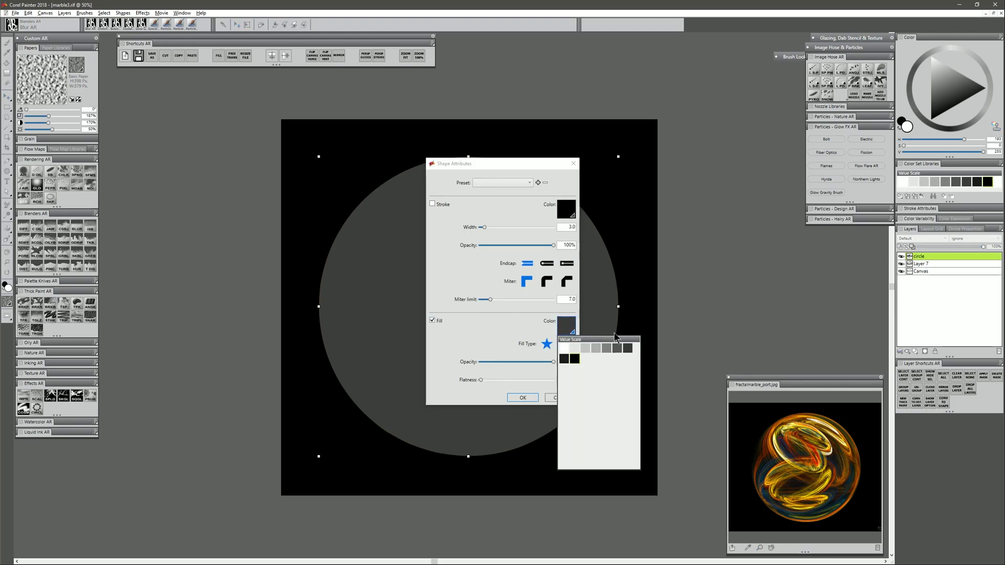
left_click(575, 360)
left_click(523, 398)
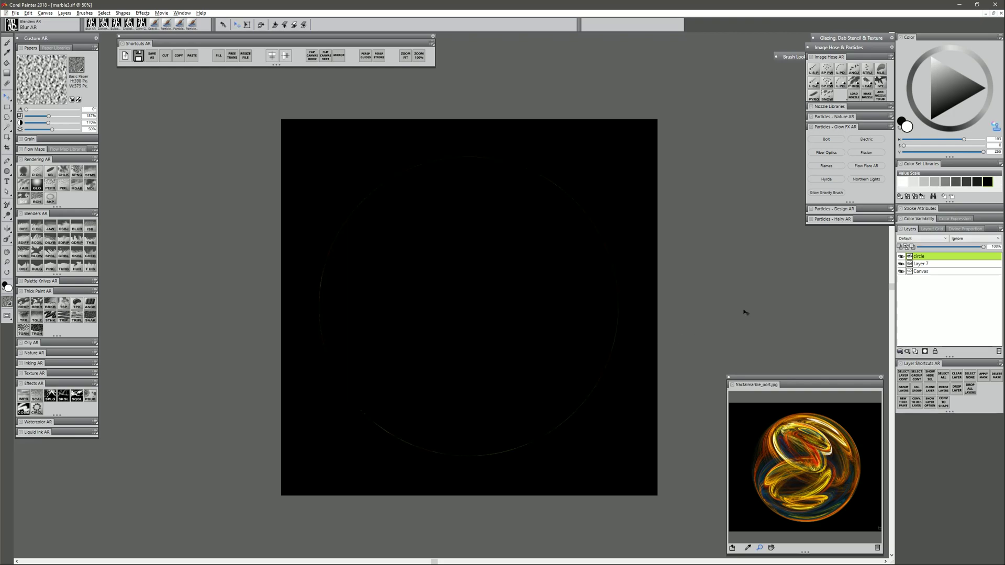
- Set the circle layer to Screen, convert it to a default layer, and enable Preserve Transparency
left_click(920, 240)
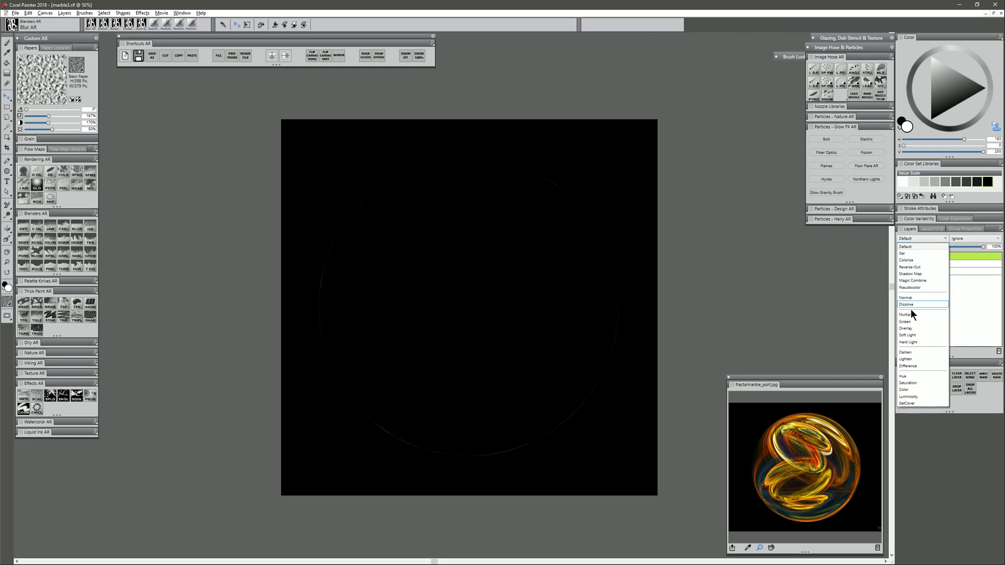
left_click(913, 322)
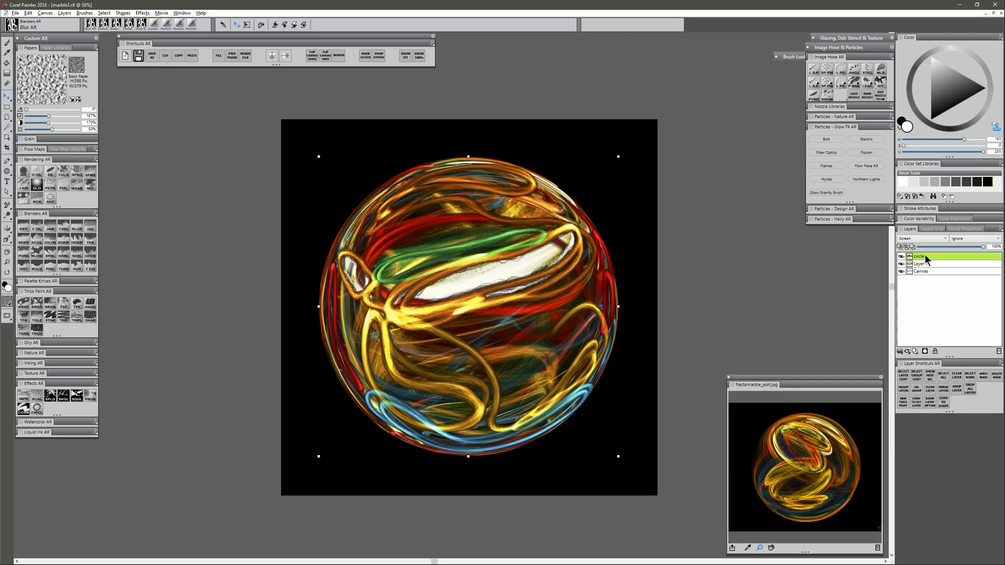
right_click(925, 257)
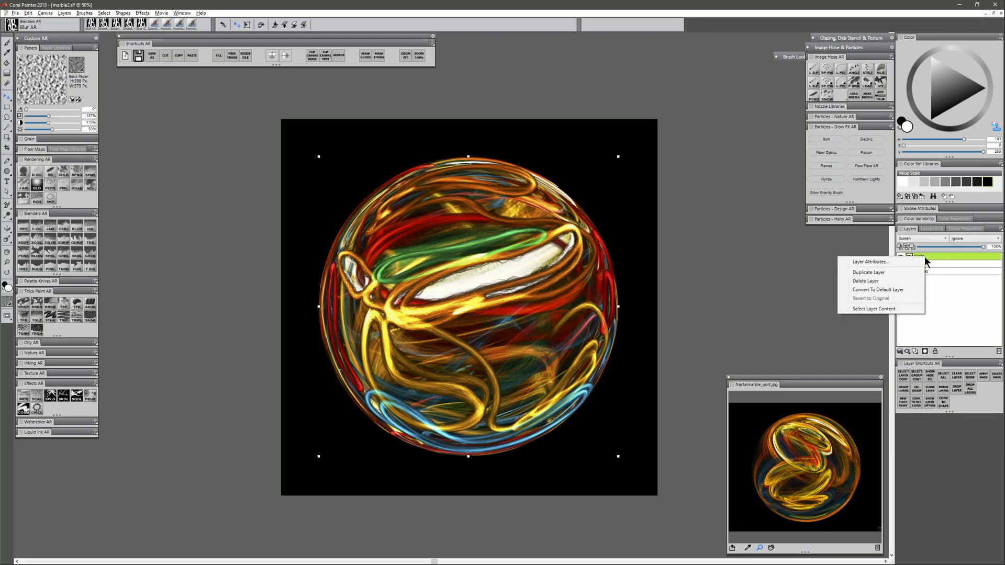
left_click(893, 289)
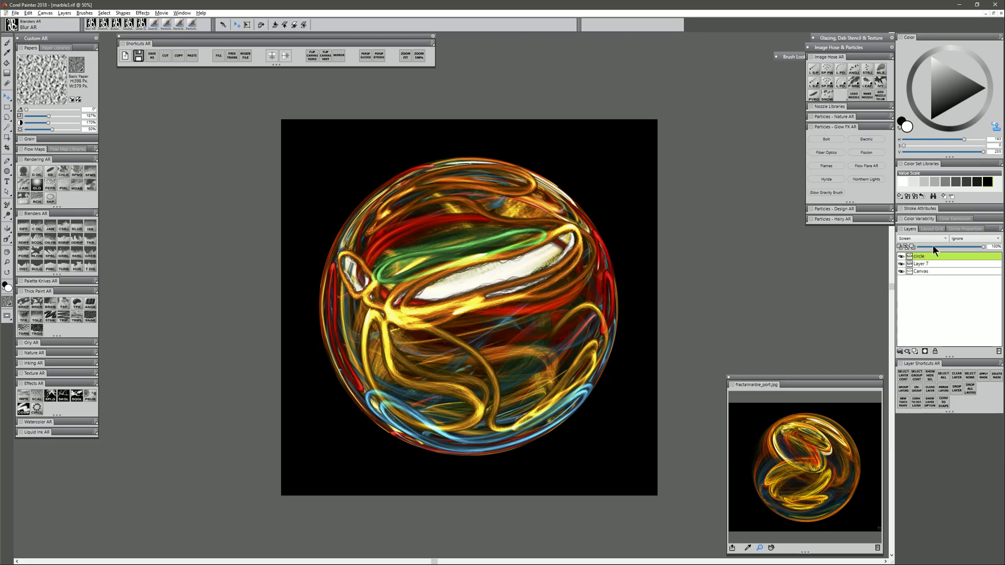
left_click(900, 246)
- Spray a soft white sheen over the marble with a wide Digital Airbrush at size 372
key("b")
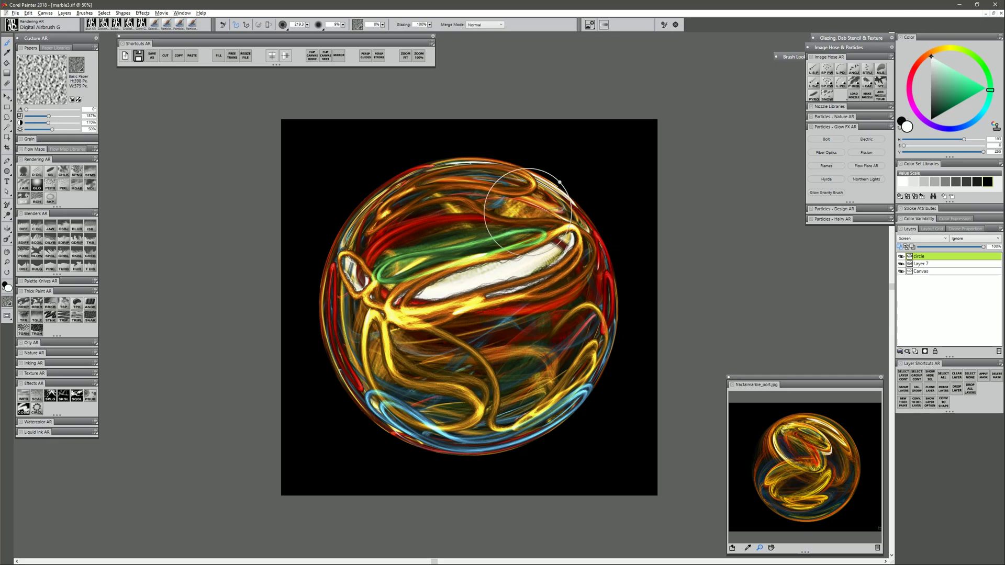
left_click_drag(518, 218, 535, 259)
mouse_move(485, 226)
left_mouse_down()
mouse_move(540, 260)
mouse_move(546, 253)
mouse_move(479, 218)
mouse_move(555, 294)
mouse_move(471, 230)
mouse_move(556, 285)
left_mouse_up()
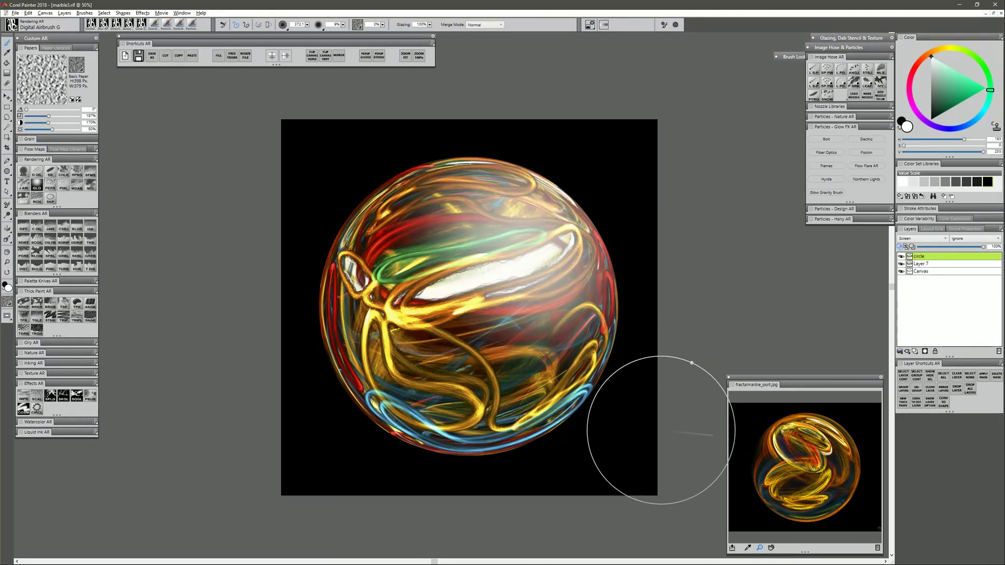
mouse_move(314, 337)
left_mouse_down()
mouse_move(359, 392)
mouse_move(635, 459)
left_mouse_up()
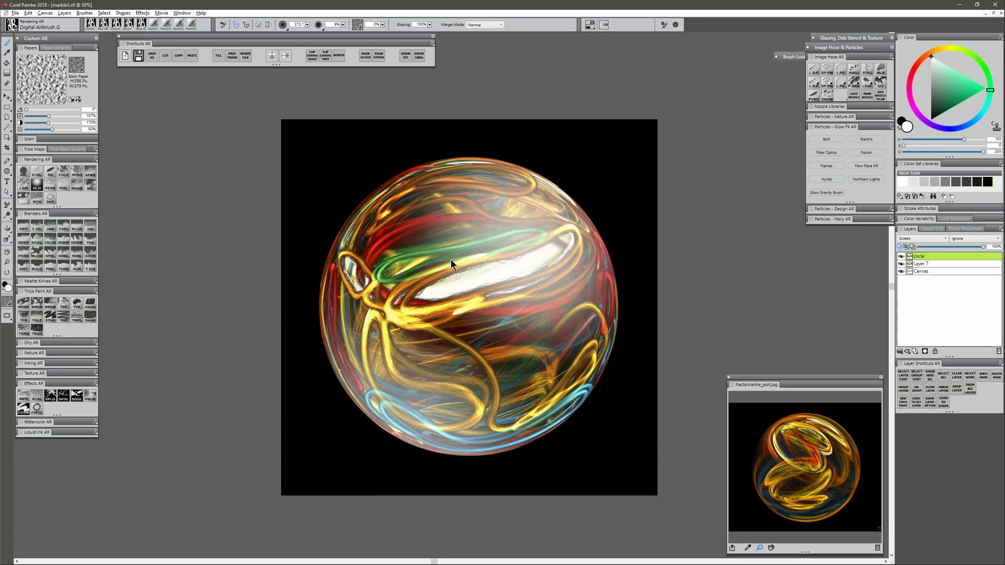
- Smear the white haze around the sphere and lower the circle layer's opacity to 65%
mouse_move(437, 278)
left_mouse_down()
mouse_move(469, 307)
mouse_move(495, 268)
mouse_move(482, 295)
mouse_move(512, 310)
left_mouse_up()
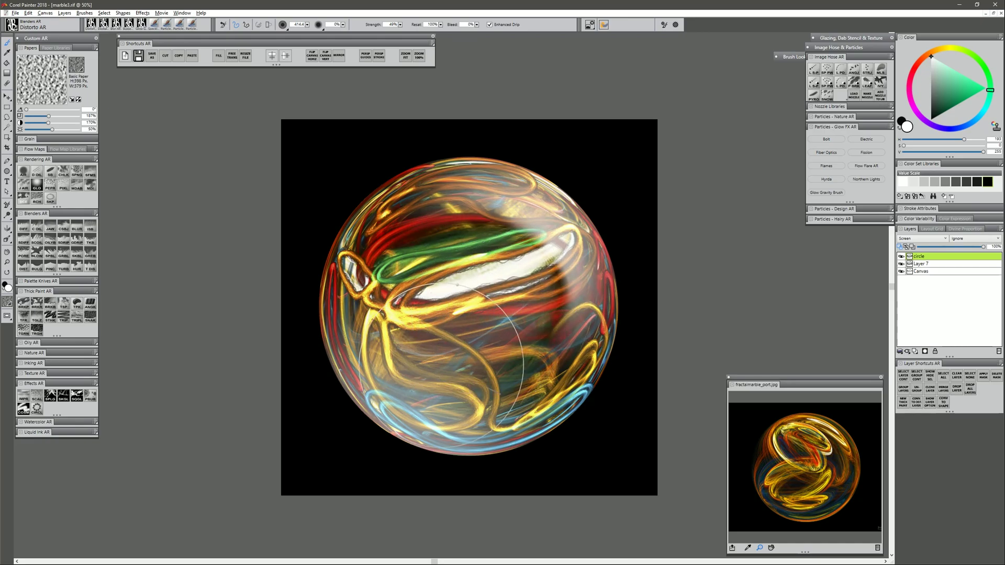
mouse_move(392, 365)
left_mouse_down()
mouse_move(486, 346)
mouse_move(490, 378)
mouse_move(478, 353)
mouse_move(487, 391)
mouse_move(553, 349)
left_mouse_up()
left_click_drag(490, 226, 548, 278)
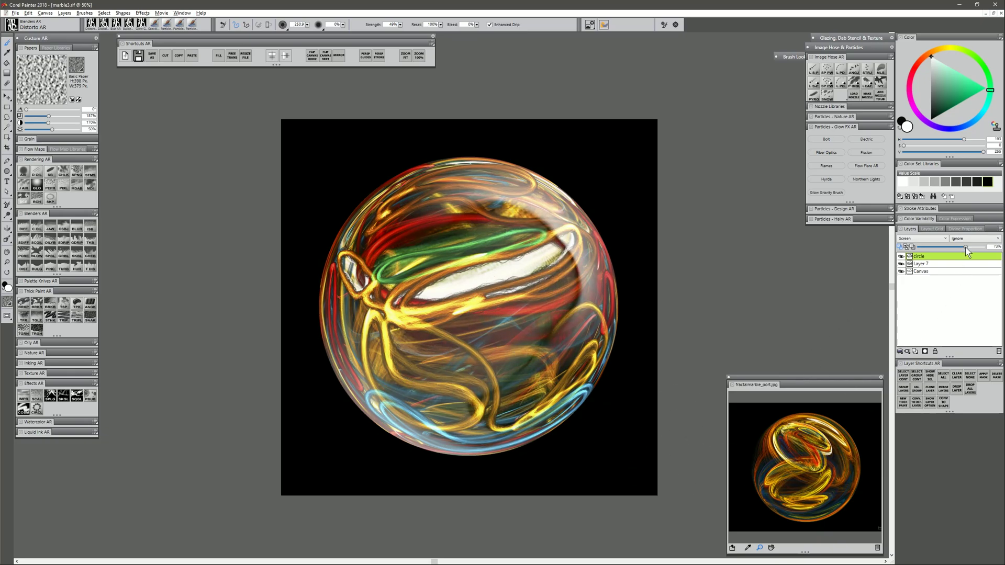
left_click_drag(965, 247, 960, 247)
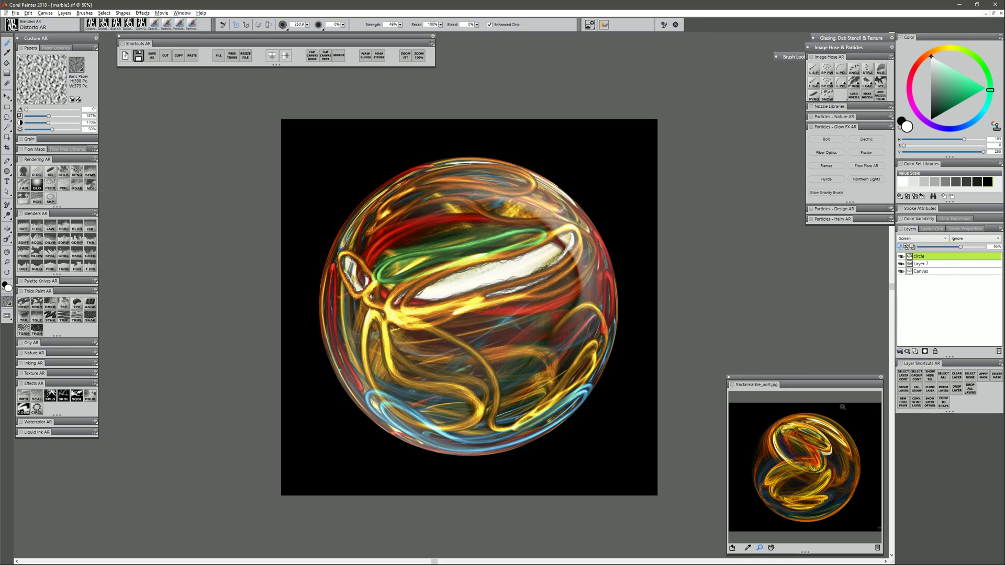
- Add an empty Layer 8, switch to the Digital Airbrush G brush, and save as marble4
left_click(915, 351)
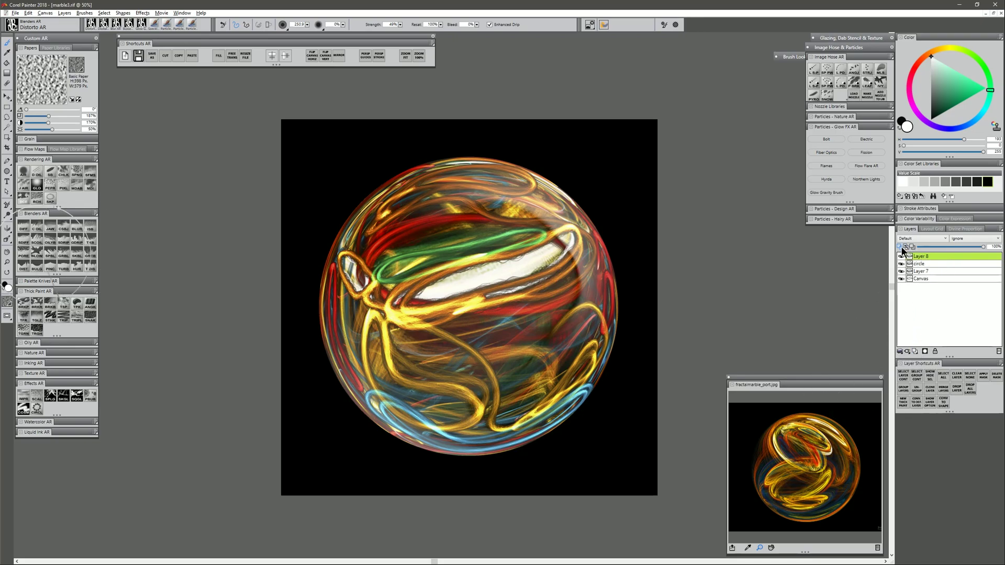
left_click(23, 172)
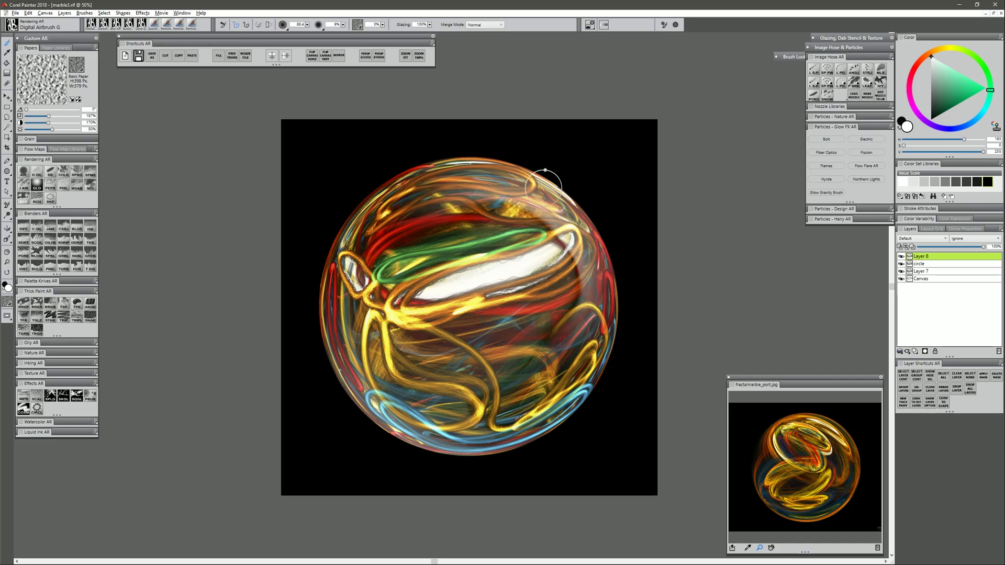
left_click(152, 55)
left_click(91, 205)
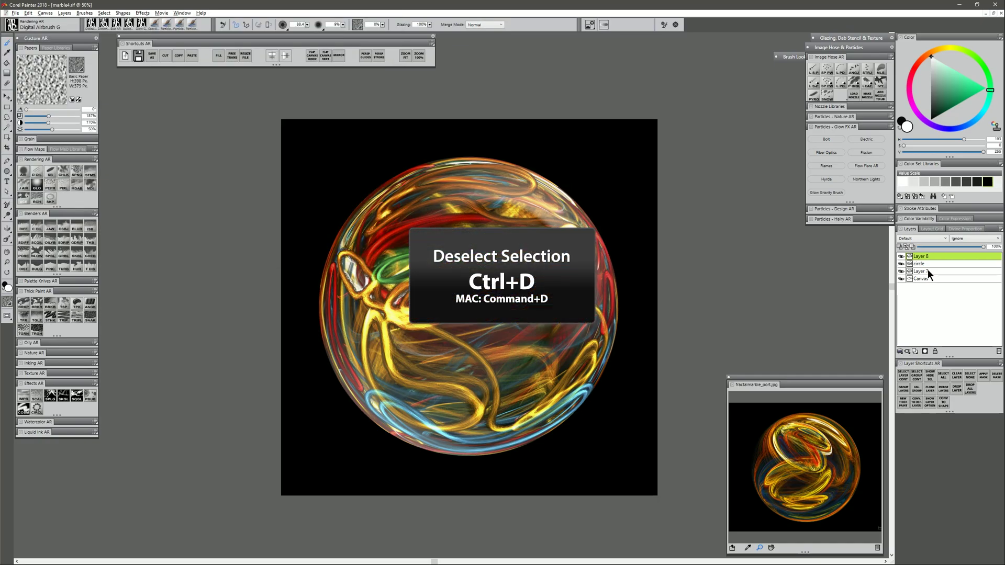
- Merge the selected Layer 8, circle and Layer 7 into one layer with Ctrl+E
left_click(928, 271, "shift")
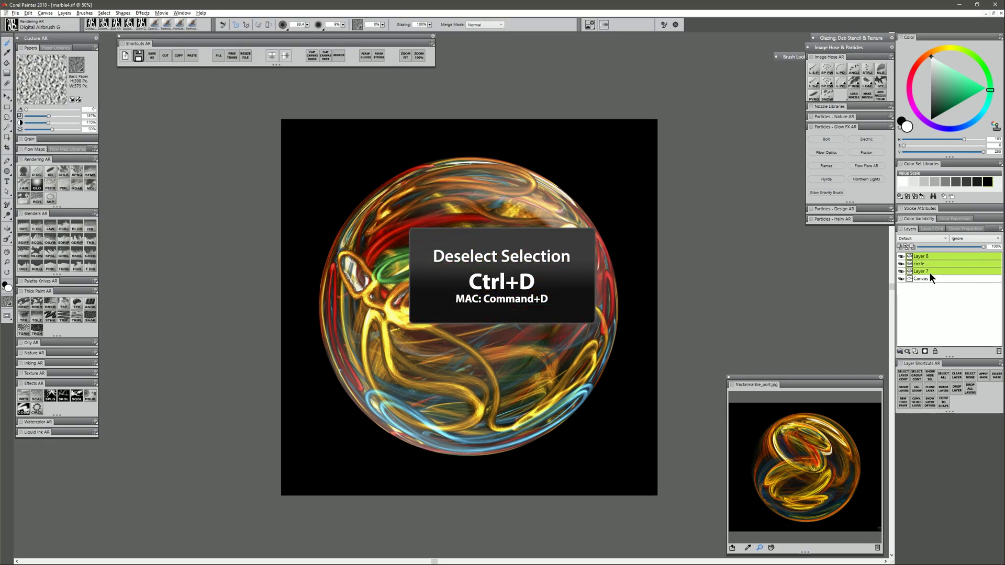
key("ctrl+e")
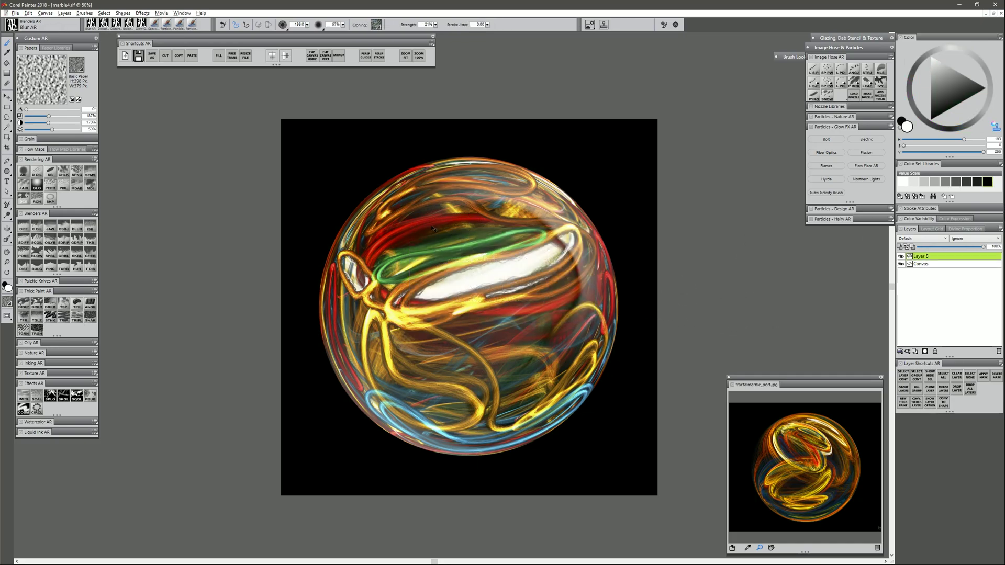